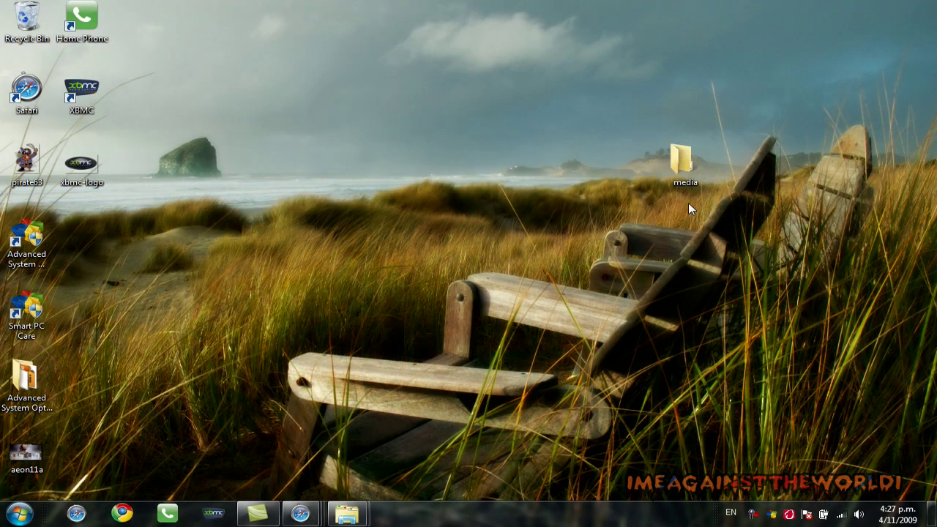
Extract EMM_r1046_BETA_FULL_x86.zip from the Safari downloads into the empty media folder on the desktop
{"action": "double_click", "coordinate": [679, 159]}
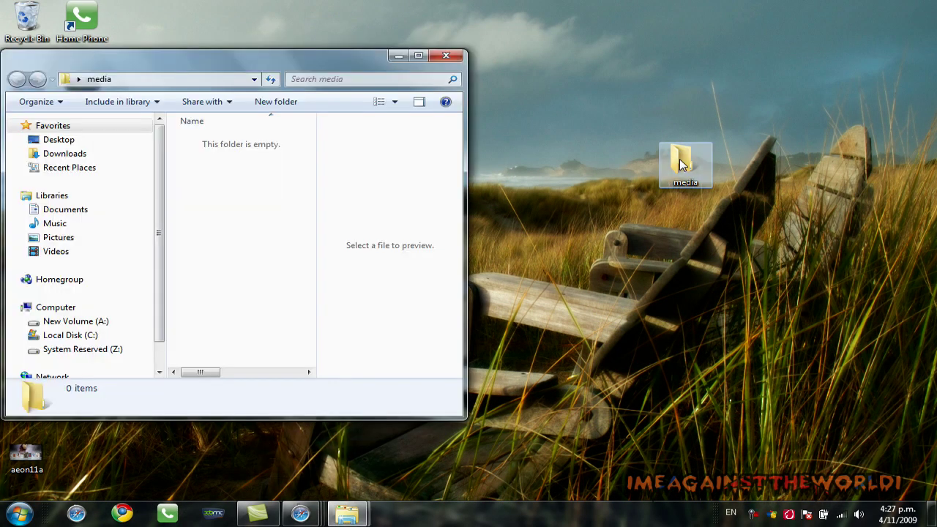
{"action": "left_click", "coordinate": [443, 57]}
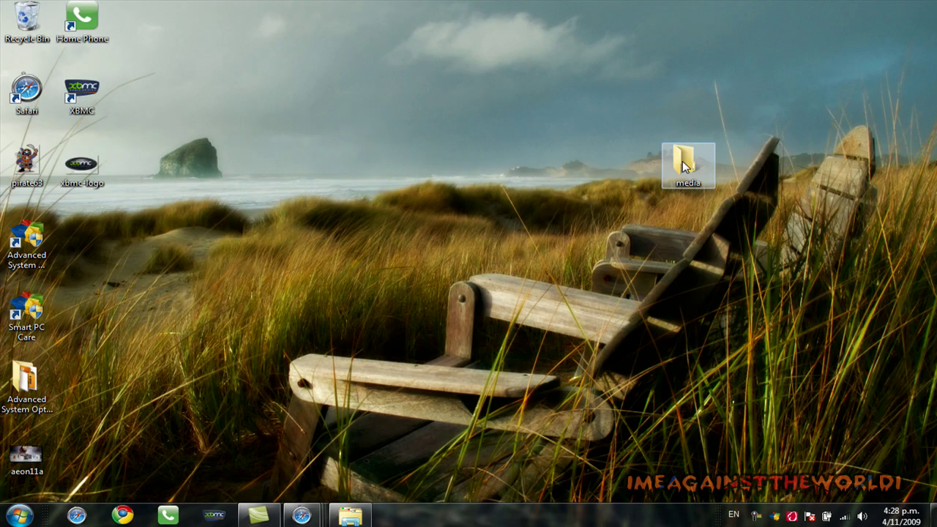
{"action": "mouse_move", "coordinate": [300, 515]}
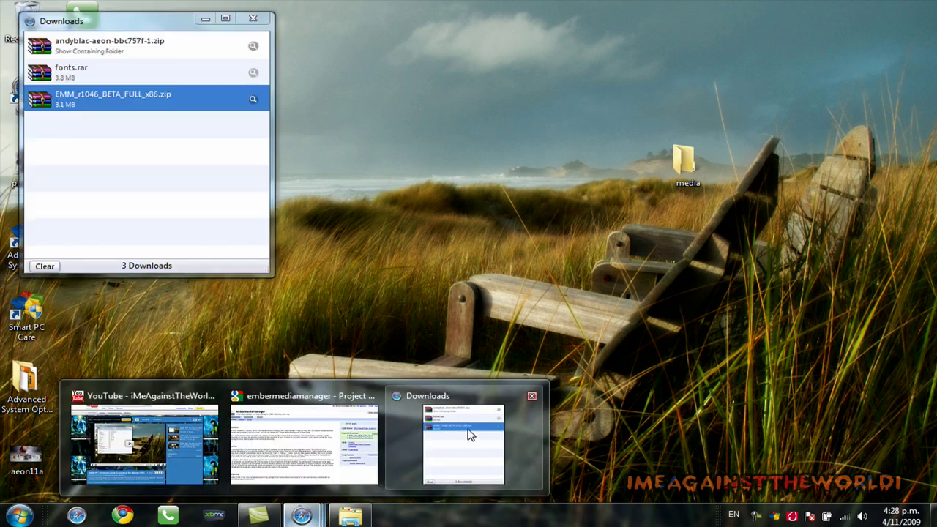
{"action": "left_click", "coordinate": [471, 435]}
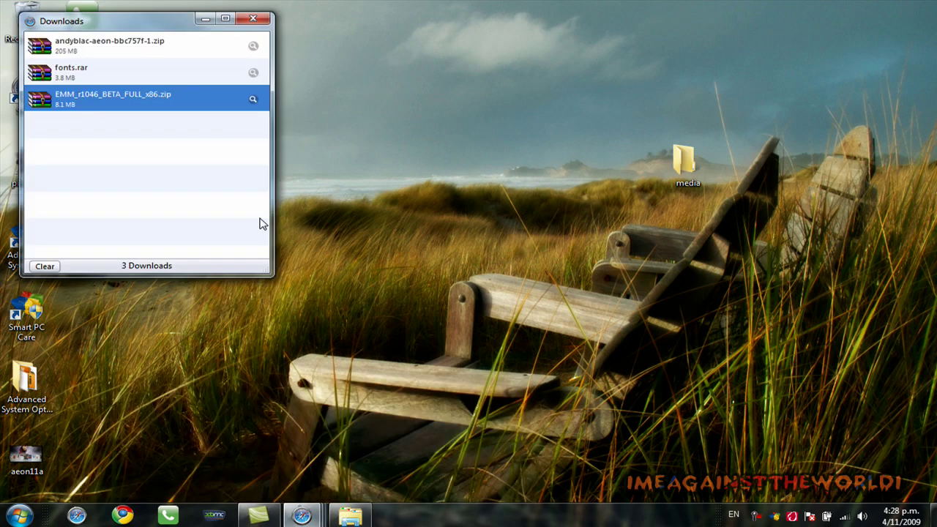
{"action": "double_click", "coordinate": [127, 96]}
{"action": "left_click", "coordinate": [71, 43]}
{"action": "left_click", "coordinate": [428, 401]}
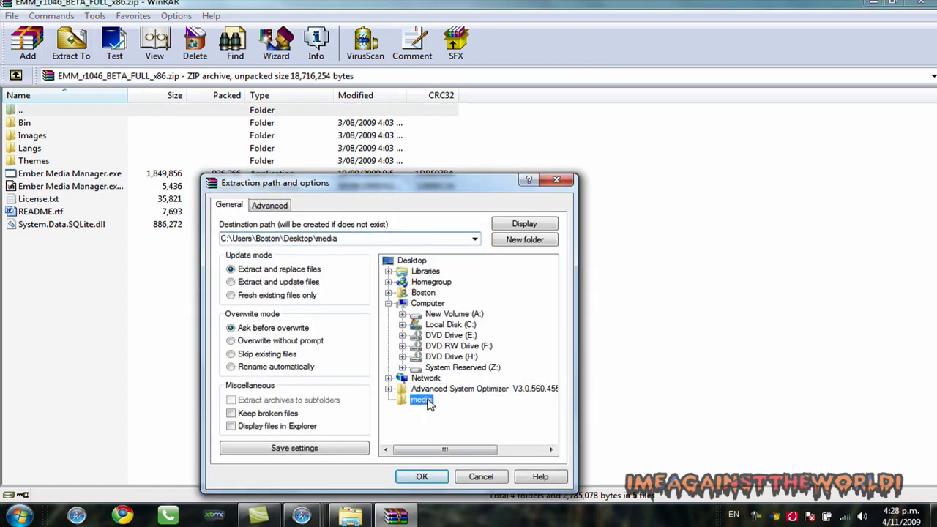
{"action": "left_click", "coordinate": [422, 476]}
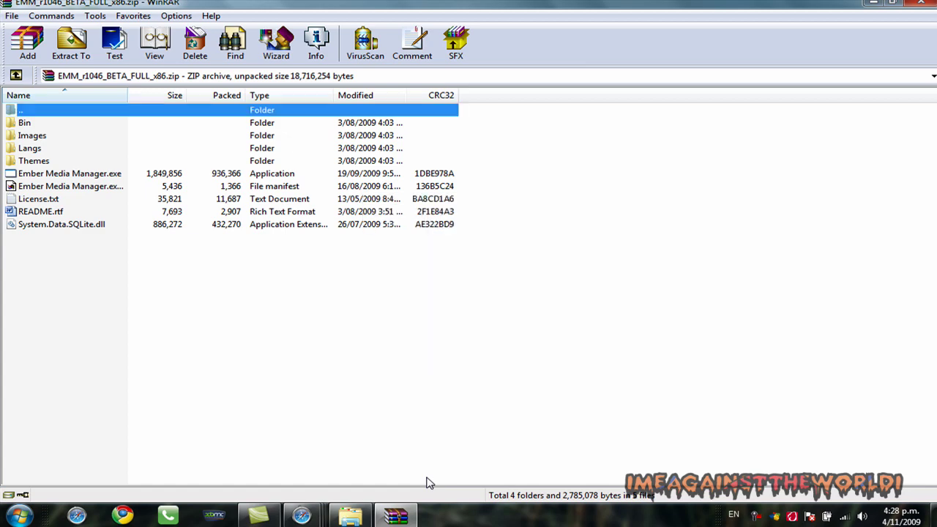
{"action": "left_click", "coordinate": [919, 6]}
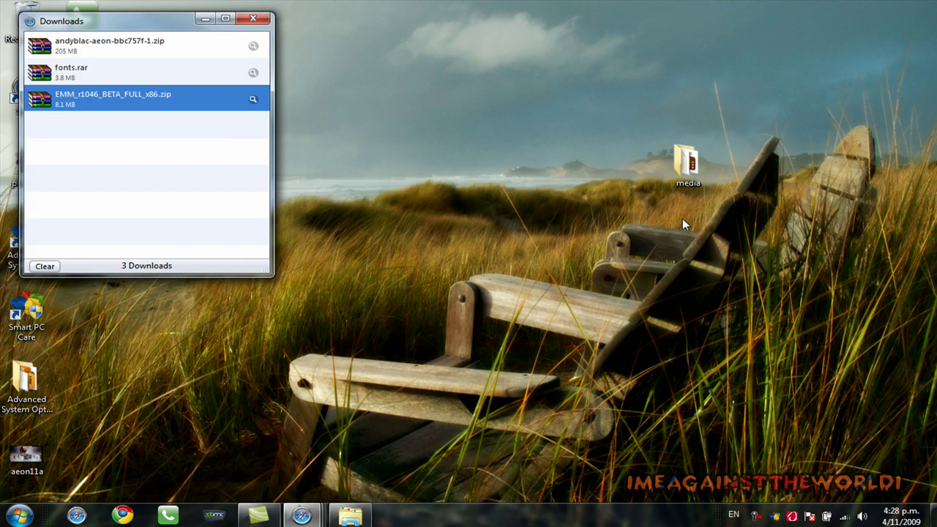
{"action": "left_click", "coordinate": [252, 19]}
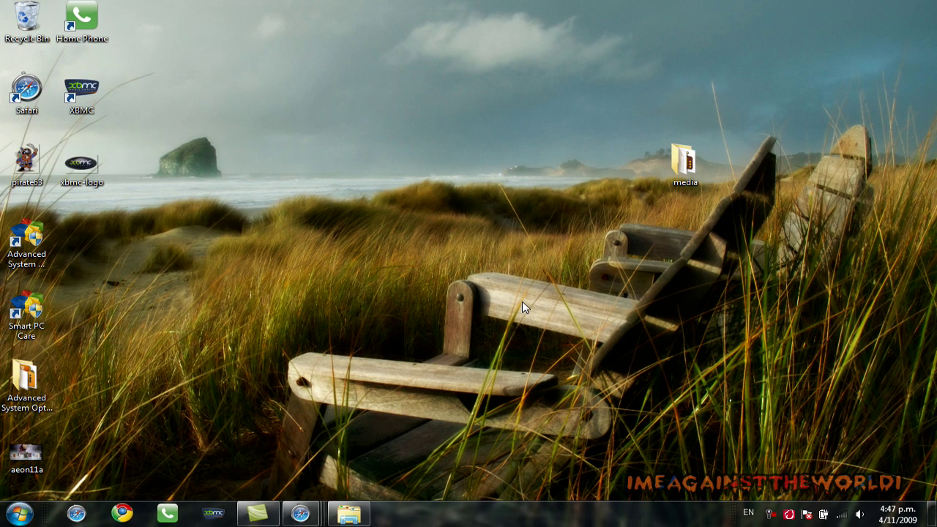
Examine how the Movies folder on drive A: is organised, looking inside the Blood The Last Vampire folder
{"action": "left_click", "coordinate": [348, 514]}
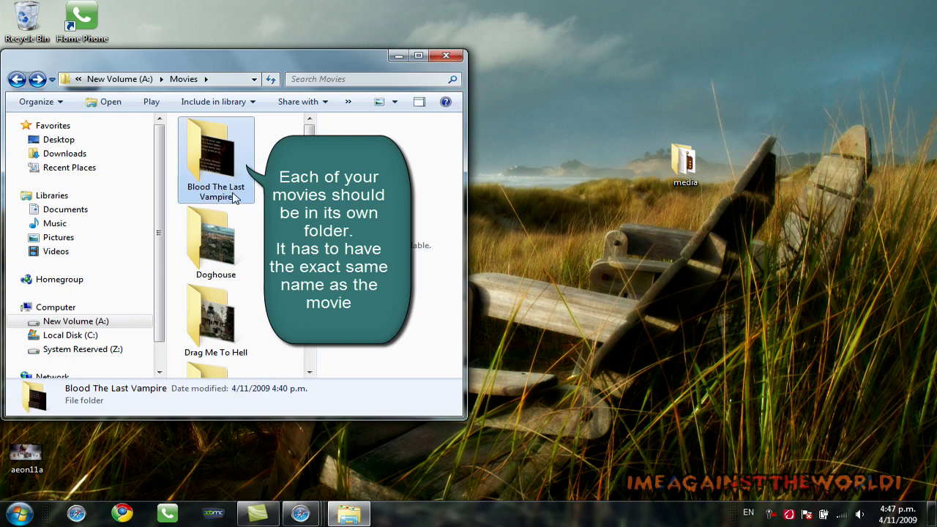
{"action": "double_click", "coordinate": [224, 180]}
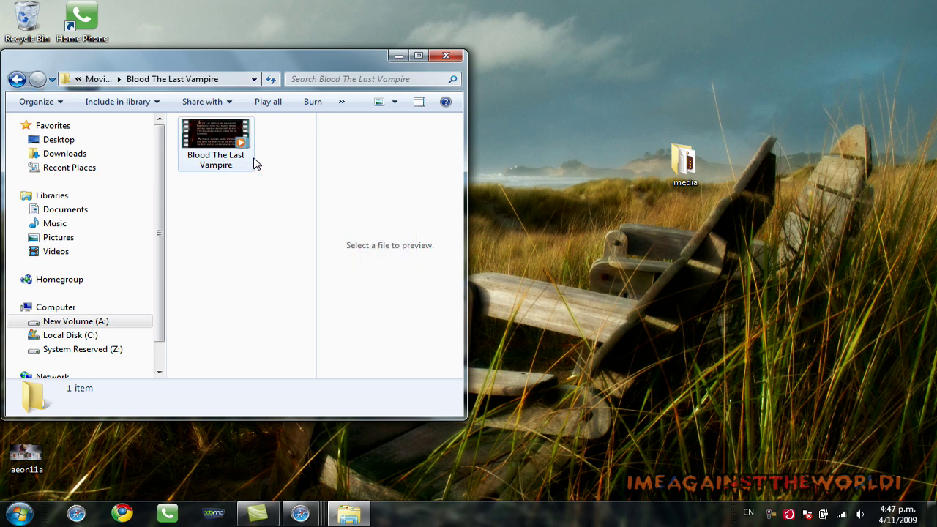
{"action": "left_click", "coordinate": [445, 57]}
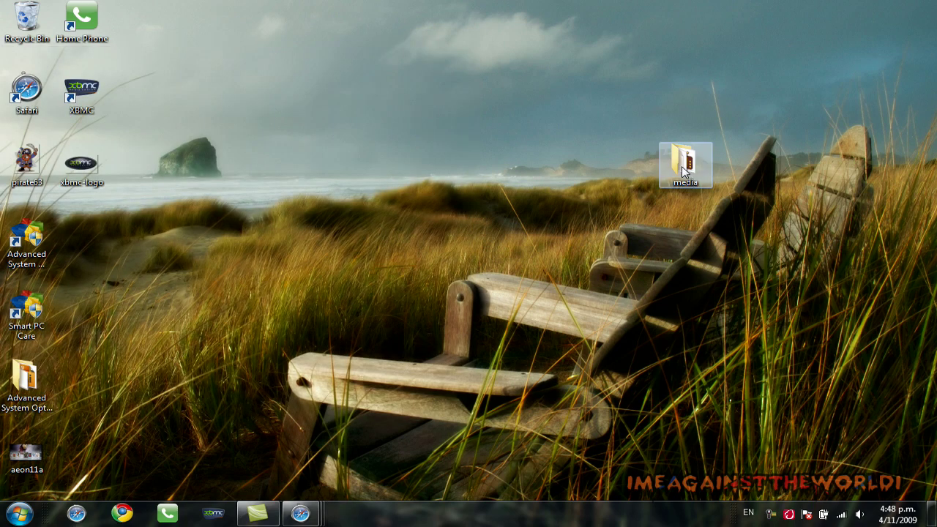
Launch Ember Media Manager from the desktop's media folder and choose English_(en_US) as the interface language in its startup wizard
{"action": "double_click", "coordinate": [684, 170]}
{"action": "left_click", "coordinate": [199, 202]}
{"action": "double_click", "coordinate": [199, 202]}
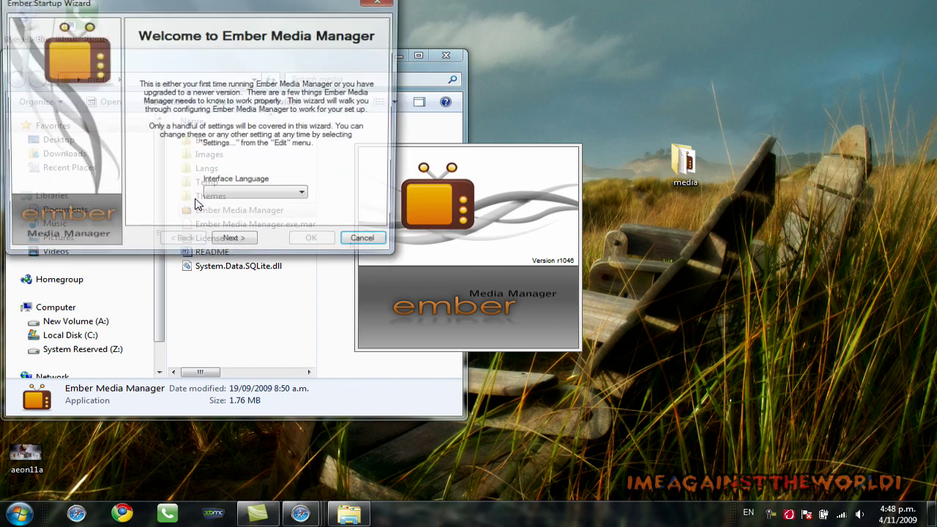
{"action": "left_click", "coordinate": [236, 196]}
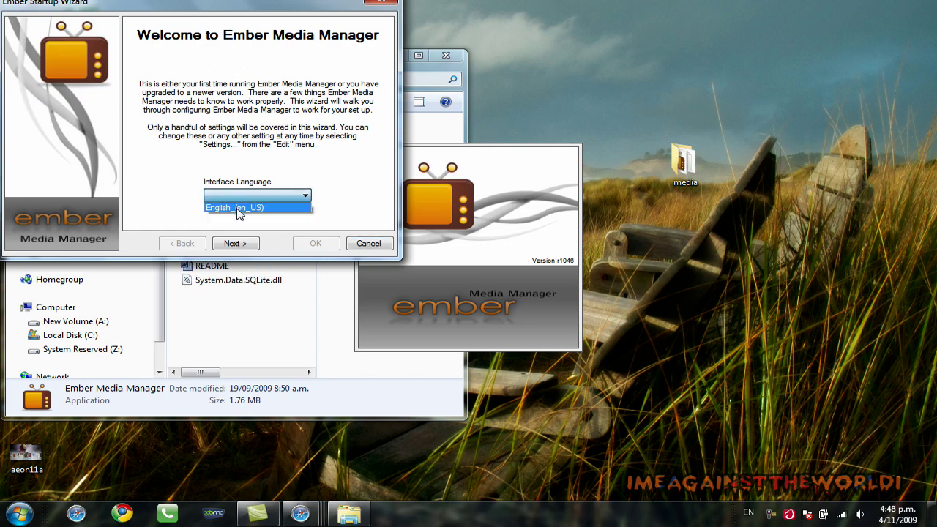
{"action": "left_click", "coordinate": [235, 208]}
{"action": "left_click", "coordinate": [231, 245]}
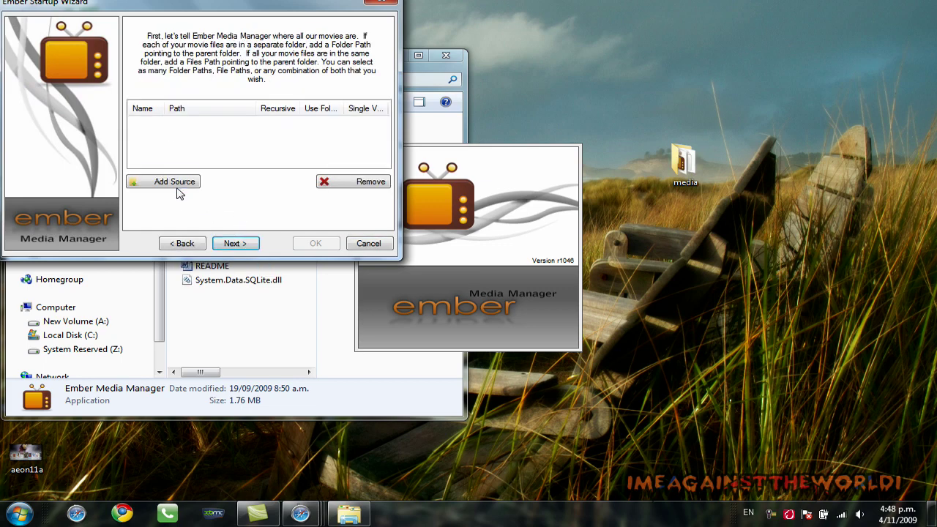
Add a movie source named "movies" with the path A:\Movies and continue to the wizard's file type page
{"action": "left_click", "coordinate": [174, 183]}
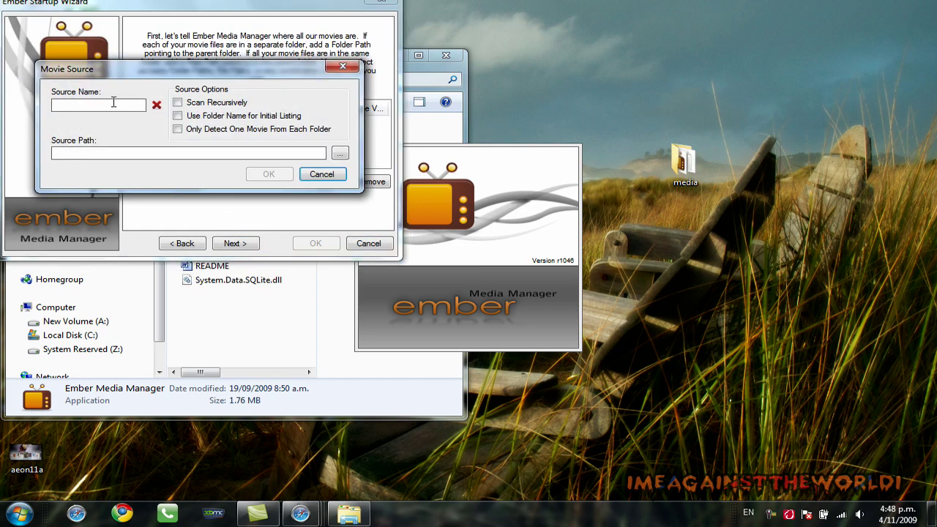
{"action": "left_click", "coordinate": [114, 104]}
{"action": "type", "text": "movies"}
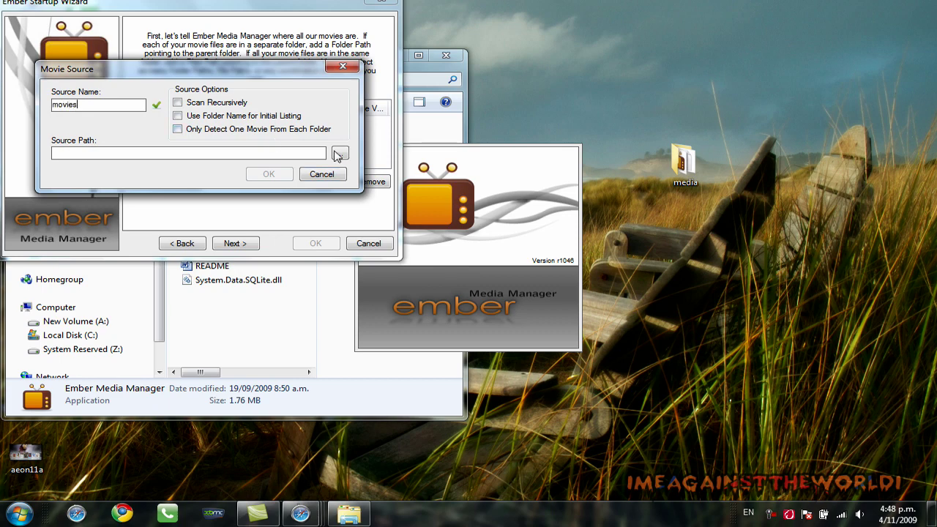
{"action": "left_click", "coordinate": [340, 153]}
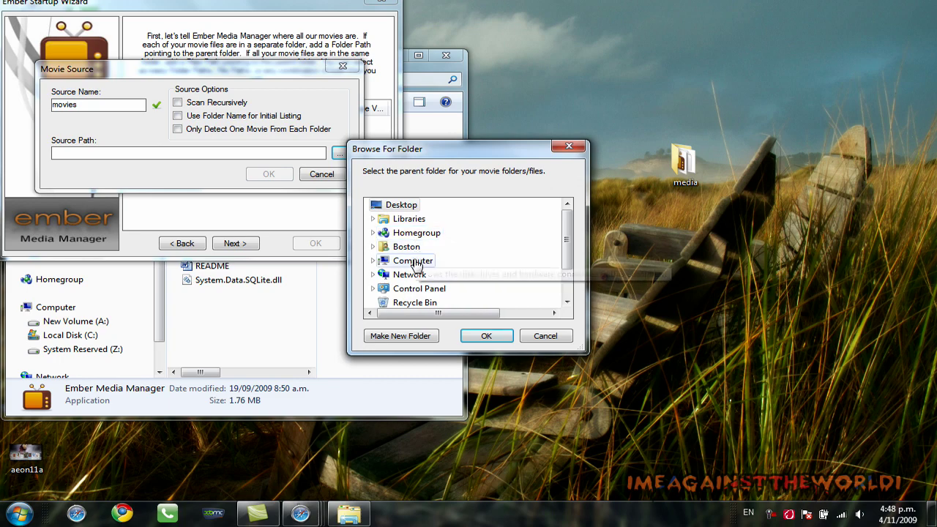
{"action": "left_click", "coordinate": [412, 261]}
{"action": "left_click_drag", "start_coordinate": [569, 237], "coordinate": [568, 245]}
{"action": "scroll", "coordinate": [464, 273], "scroll_direction": "up", "scroll_amount": 1}
{"action": "left_click", "coordinate": [464, 273]}
{"action": "left_click", "coordinate": [432, 234]}
{"action": "left_click", "coordinate": [485, 336]}
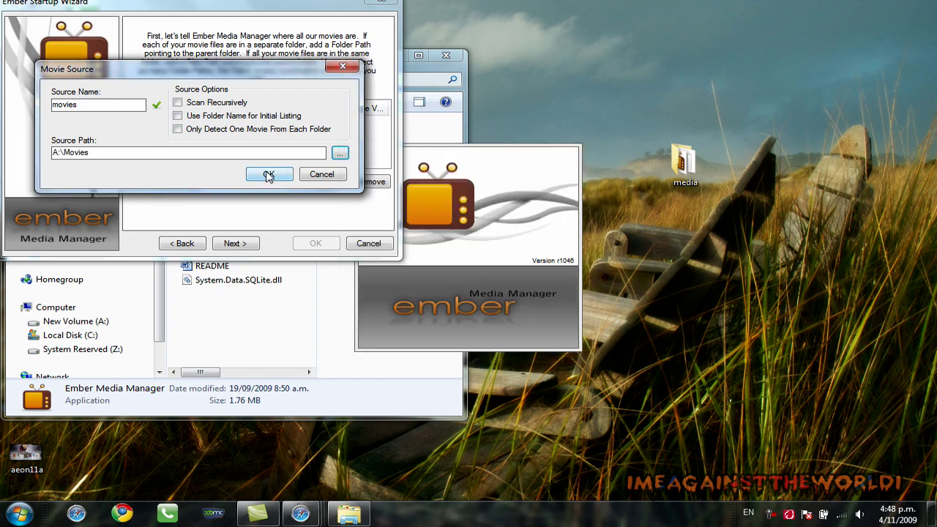
{"action": "left_click", "coordinate": [269, 175]}
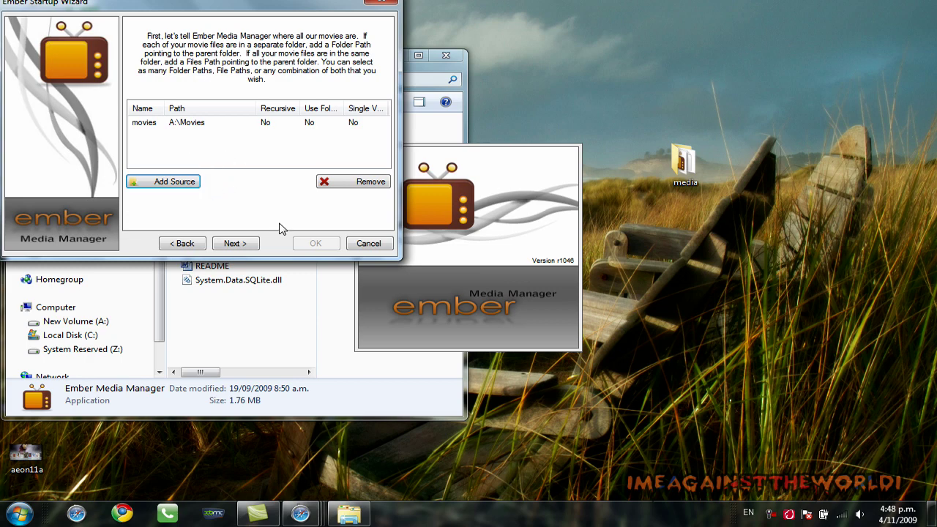
{"action": "left_click", "coordinate": [246, 244]}
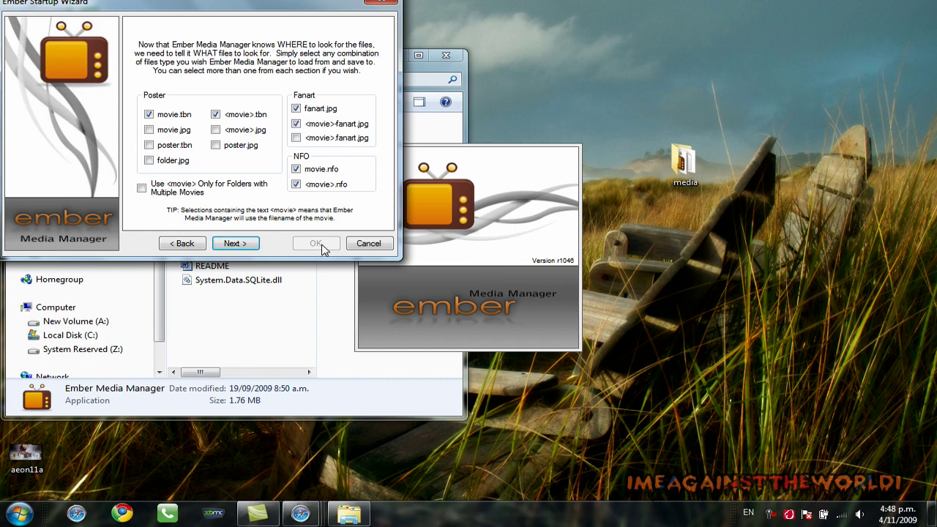
Enable the poster files poster.jpg, <movie>.jpg, movie.jpg, poster.tbn and folder.jpg, and finish the startup wizard
{"action": "left_click", "coordinate": [215, 145]}
{"action": "left_click", "coordinate": [215, 129]}
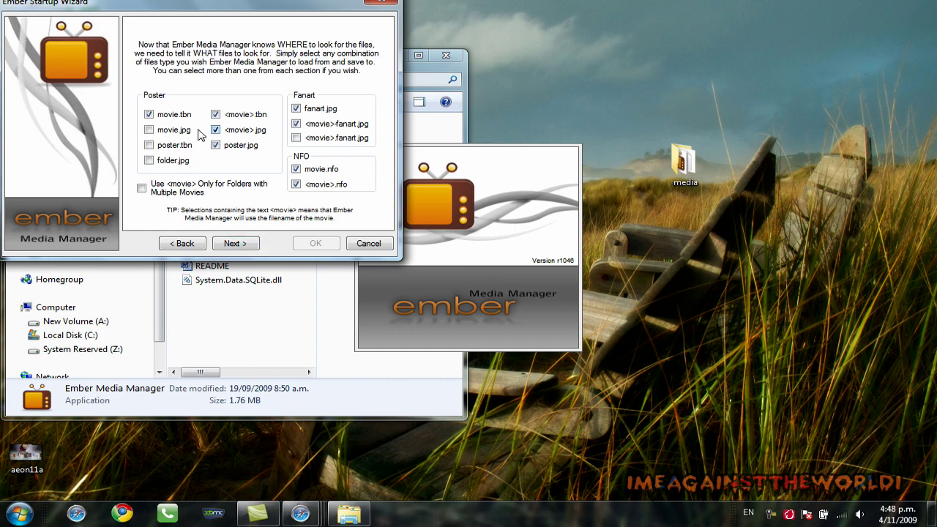
{"action": "left_click", "coordinate": [148, 130]}
{"action": "left_click", "coordinate": [149, 145]}
{"action": "left_click", "coordinate": [148, 160]}
{"action": "left_click", "coordinate": [240, 244]}
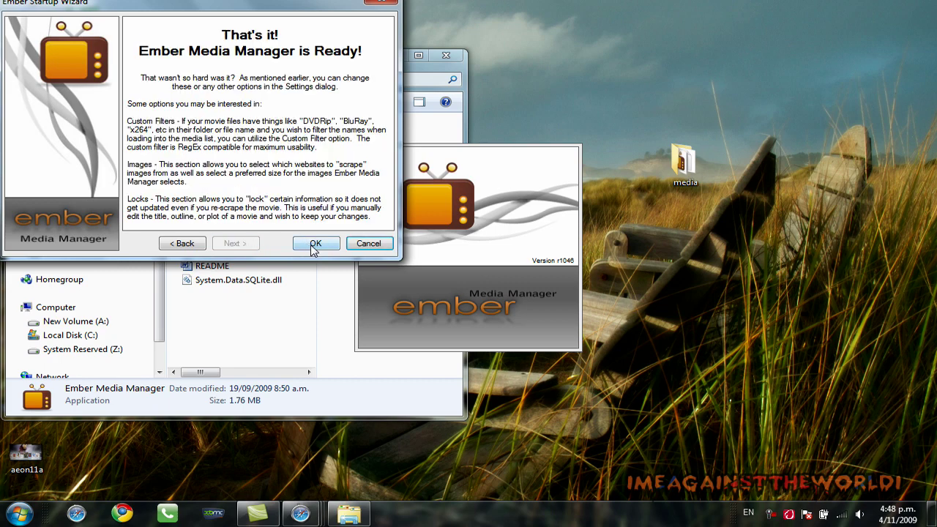
{"action": "left_click", "coordinate": [313, 246]}
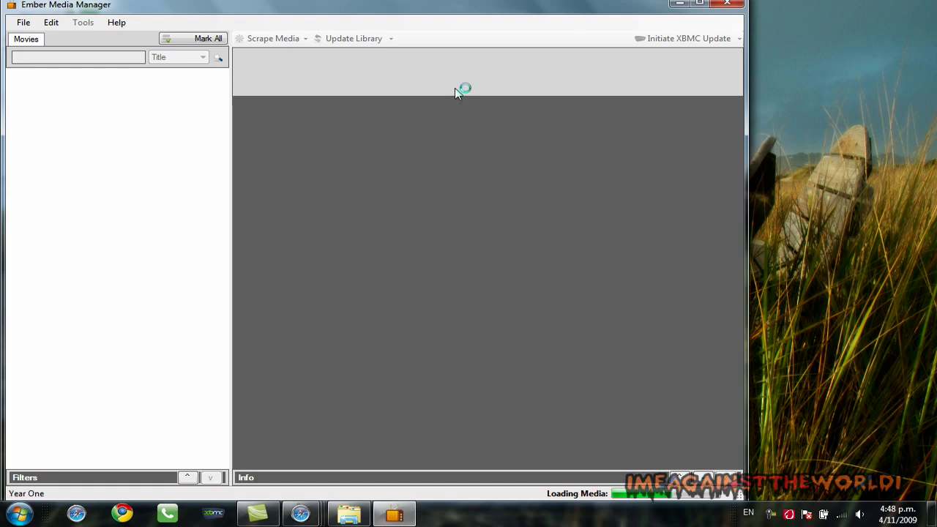
Maximize Ember Media Manager and enable getting images from IMPAwards and MoviePostersDB in the image scraper settings
{"action": "left_click", "coordinate": [700, 4]}
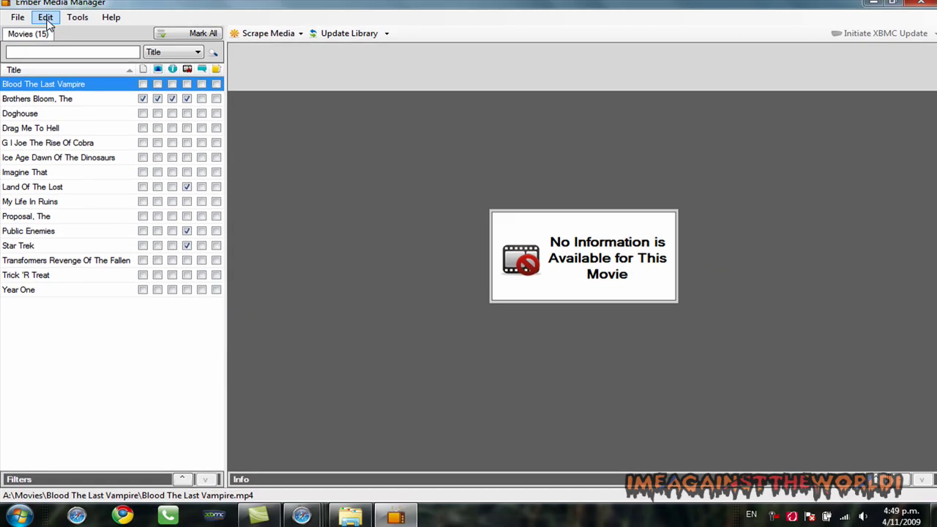
{"action": "left_click", "coordinate": [111, 42]}
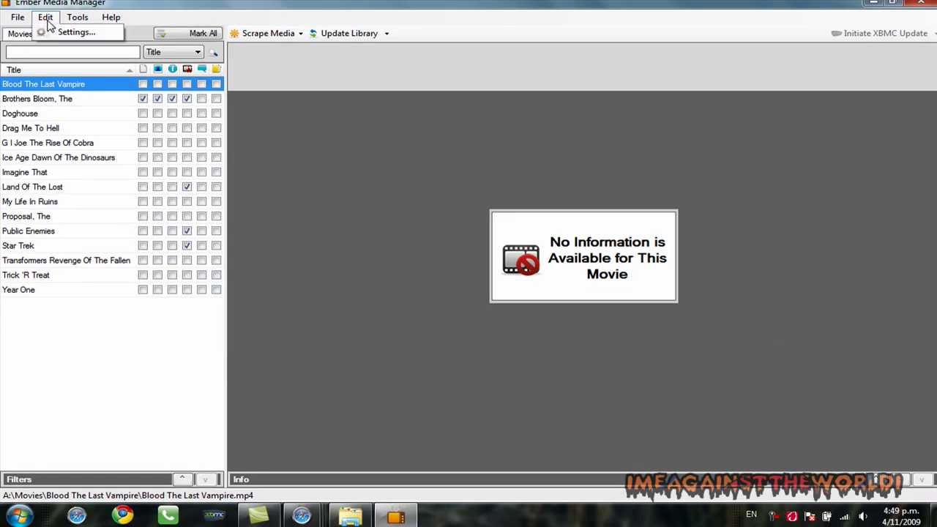
{"action": "left_click", "coordinate": [65, 32]}
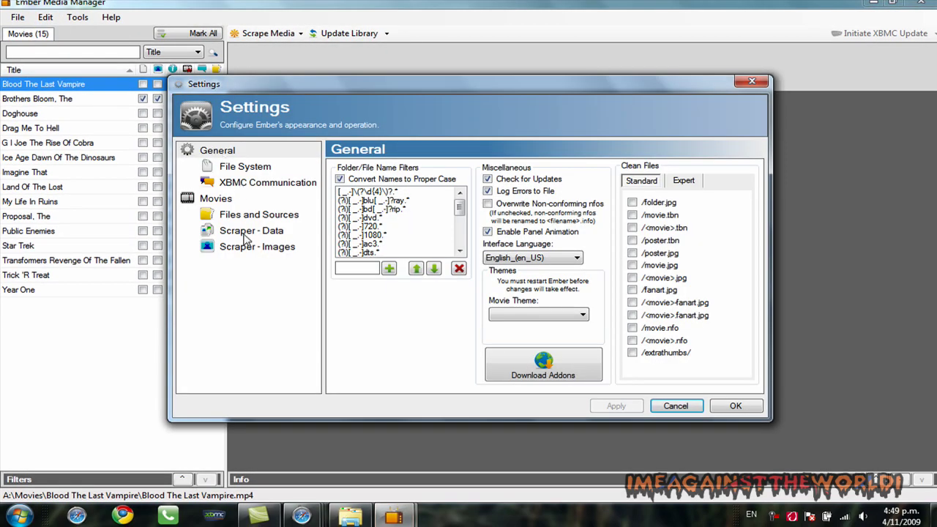
{"action": "left_click", "coordinate": [248, 249]}
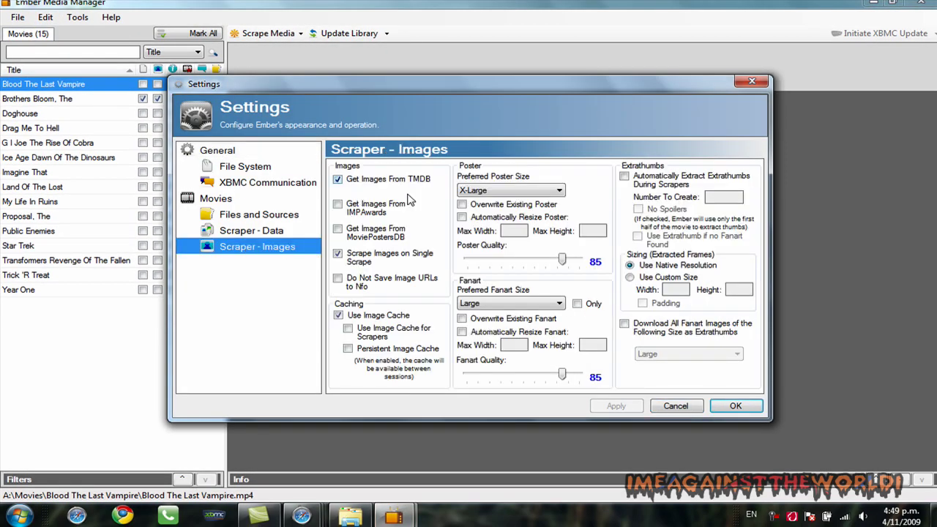
{"action": "left_click", "coordinate": [339, 206]}
{"action": "left_click", "coordinate": [337, 228]}
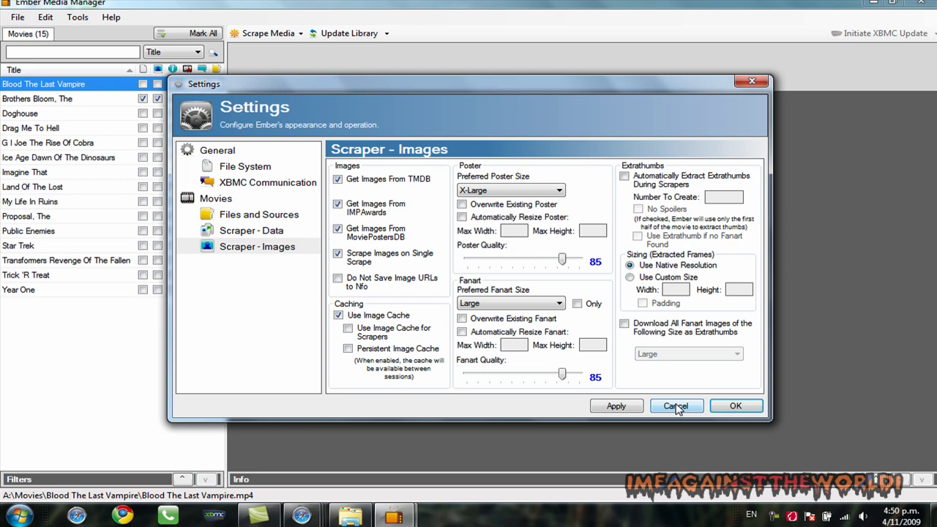
{"action": "left_click", "coordinate": [616, 406]}
{"action": "left_click", "coordinate": [736, 406]}
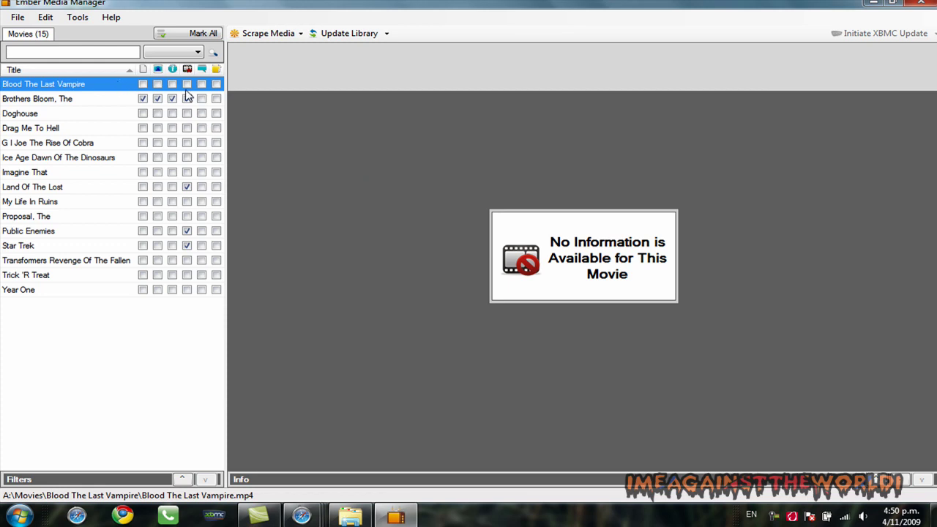
Scrape all items for all movies automatically, forcing the best match
{"action": "left_click", "coordinate": [299, 37]}
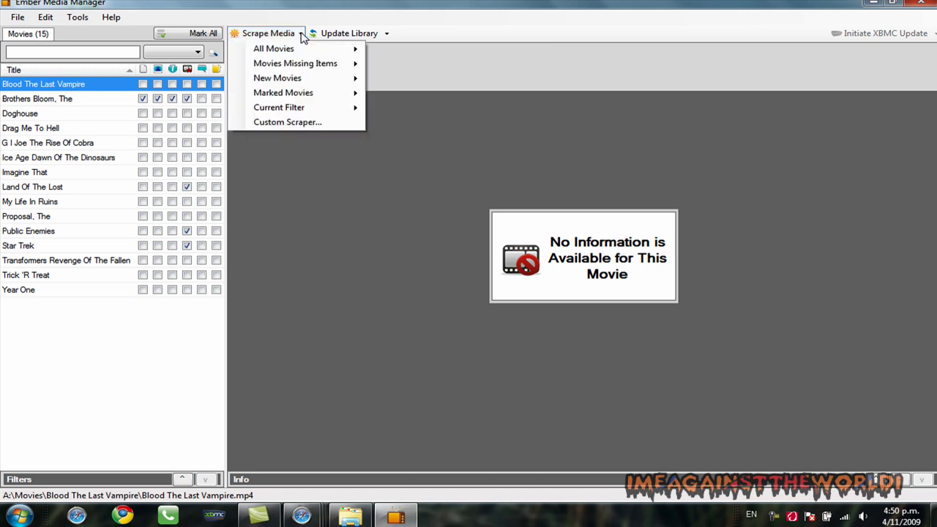
{"action": "mouse_move", "coordinate": [303, 52]}
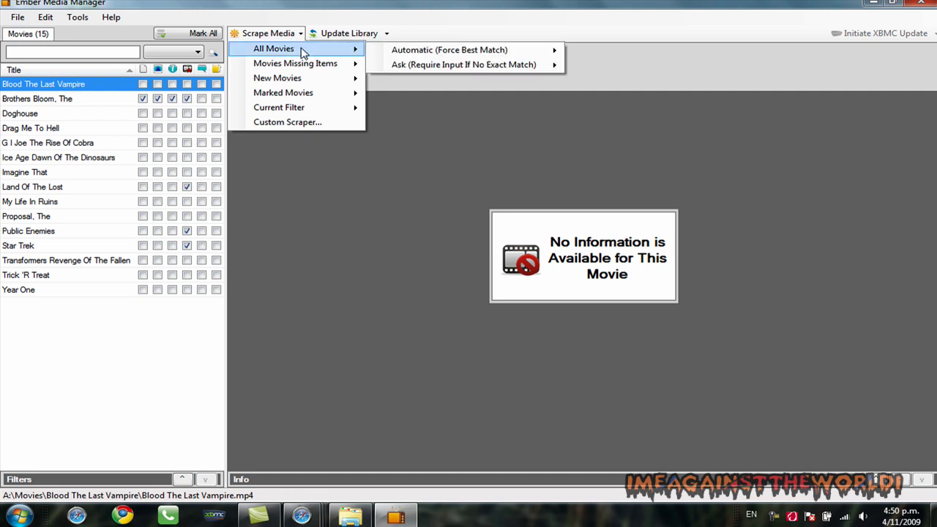
{"action": "mouse_move", "coordinate": [401, 57]}
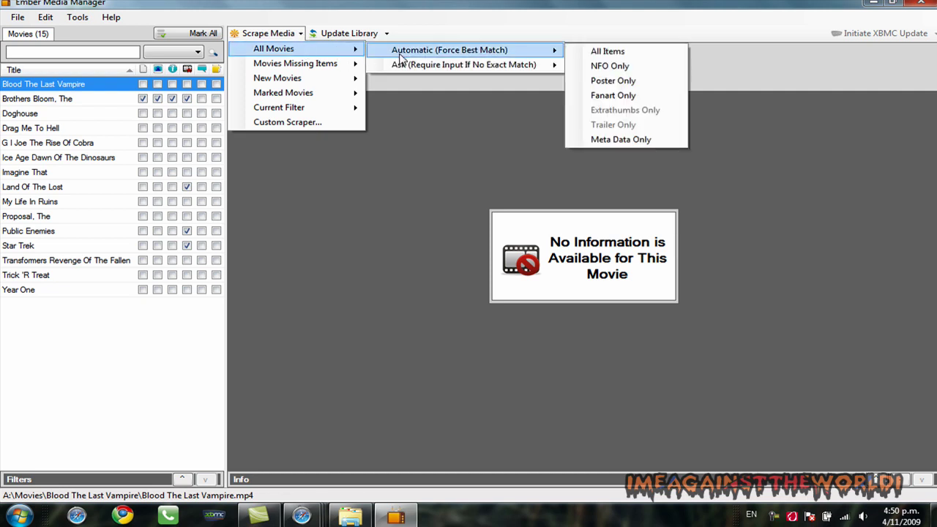
{"action": "left_click", "coordinate": [596, 52]}
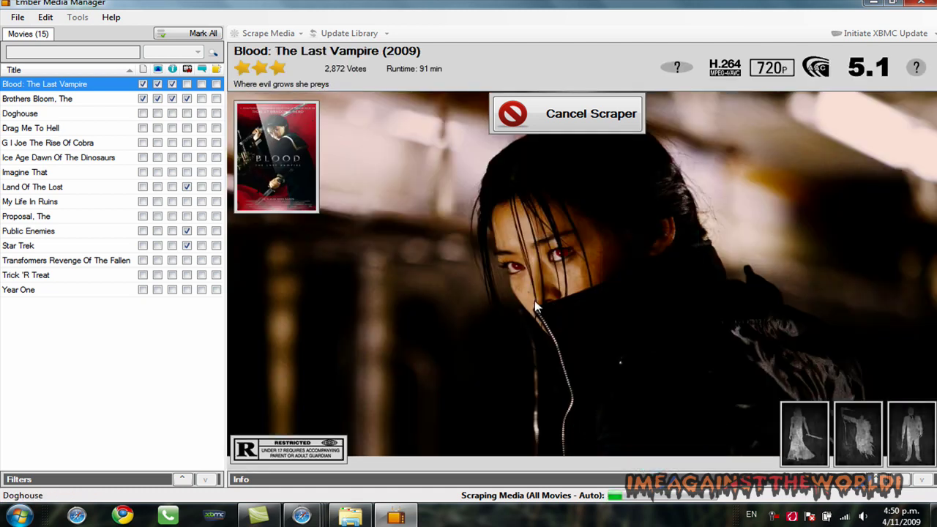
View the scraped details of Doghouse and Trick 'r Treat in the movie list
{"action": "left_click", "coordinate": [42, 115]}
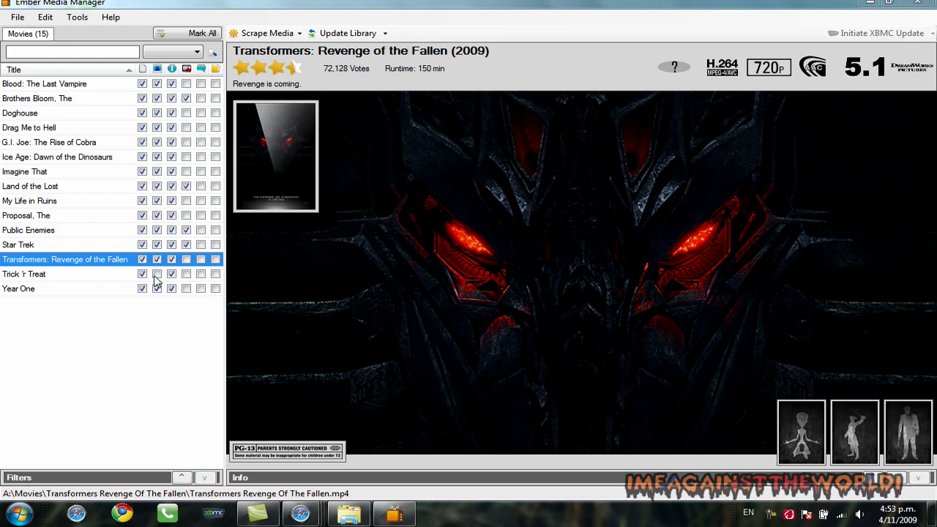
{"action": "left_click", "coordinate": [30, 274]}
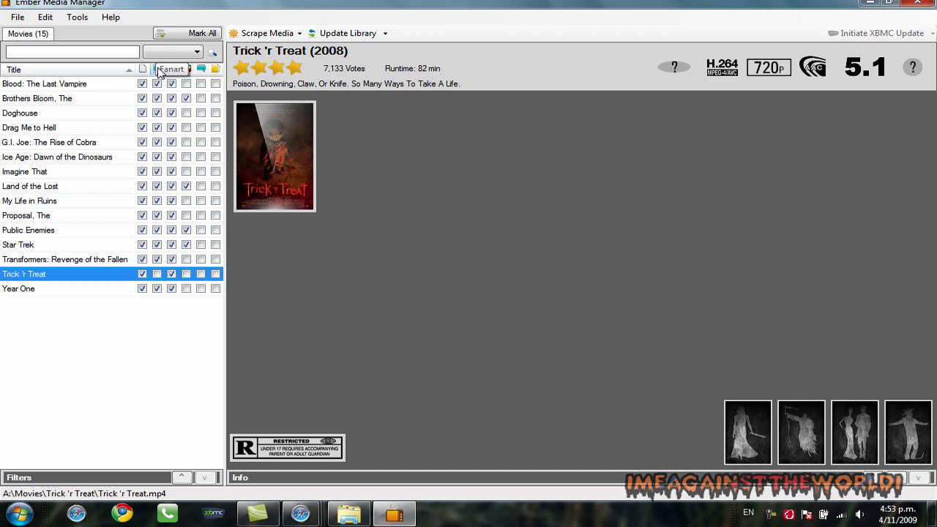
Edit Trick 'r Treat and replace its poster with the scraped 300x432 poster showing the pumpkin and cast names
{"action": "right_click", "coordinate": [28, 281]}
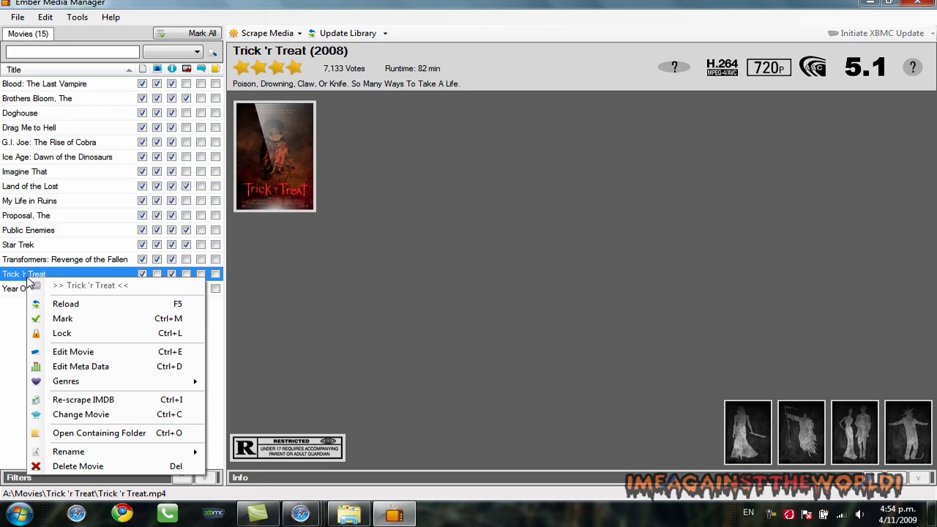
{"action": "left_click", "coordinate": [90, 355]}
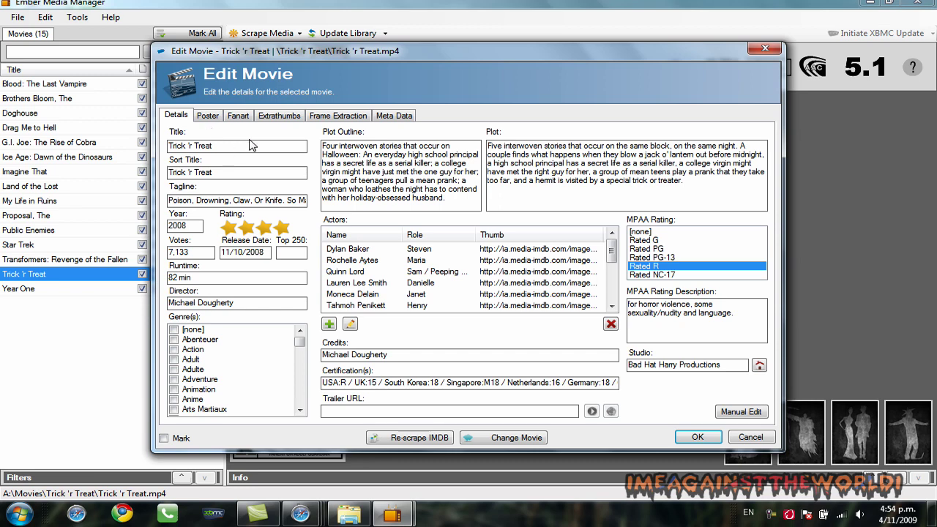
{"action": "left_click", "coordinate": [211, 117]}
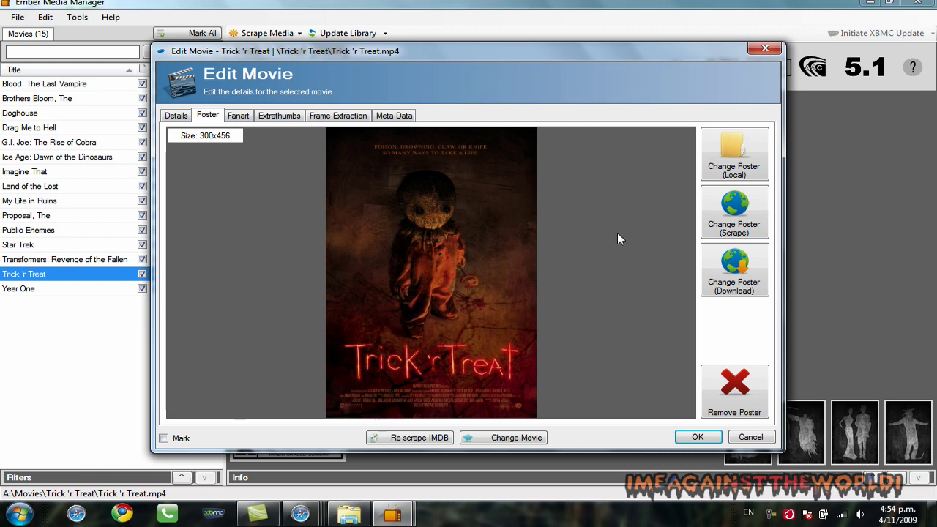
{"action": "left_click", "coordinate": [725, 212]}
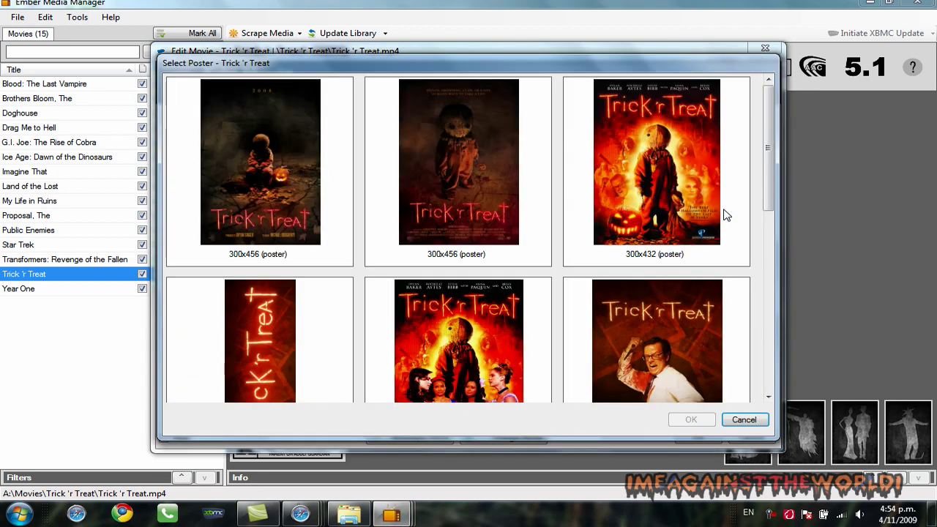
{"action": "left_click_drag", "start_coordinate": [771, 191], "coordinate": [774, 219]}
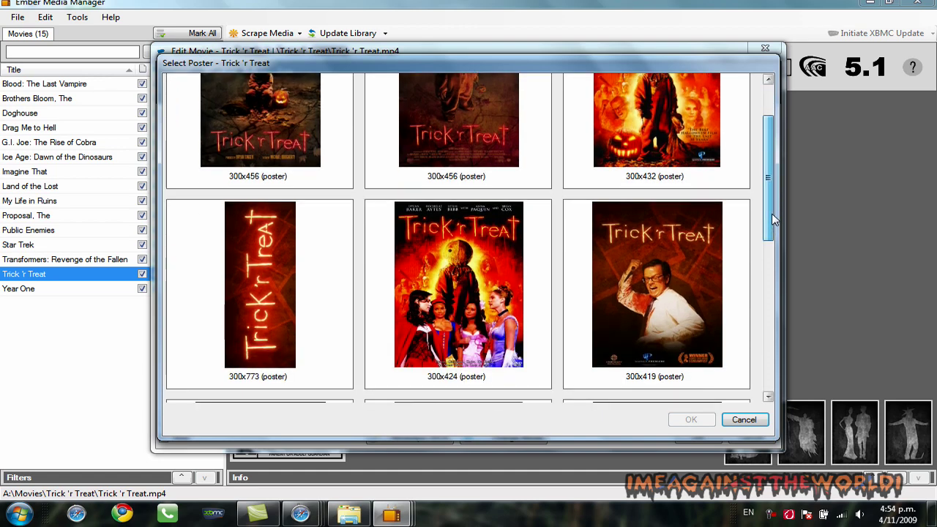
{"action": "scroll", "coordinate": [768, 183], "scroll_direction": "up", "scroll_amount": 2}
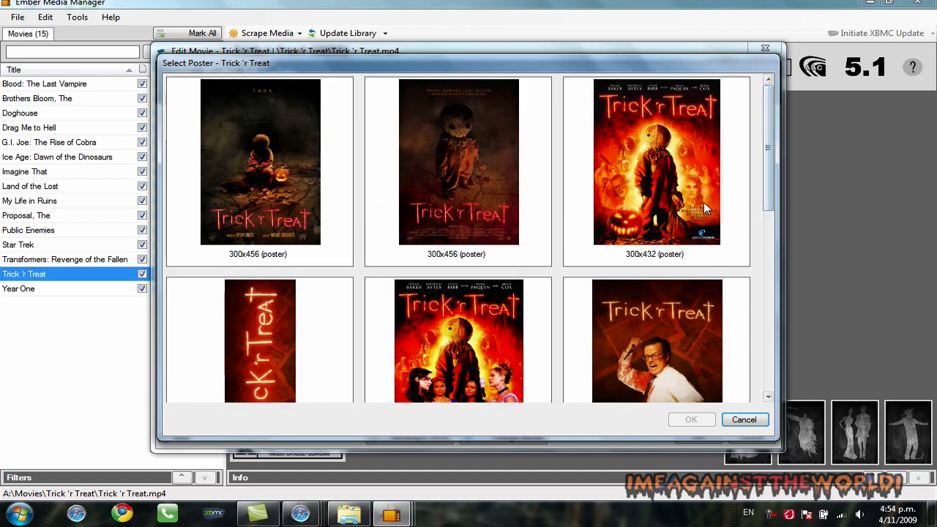
{"action": "double_click", "coordinate": [649, 183]}
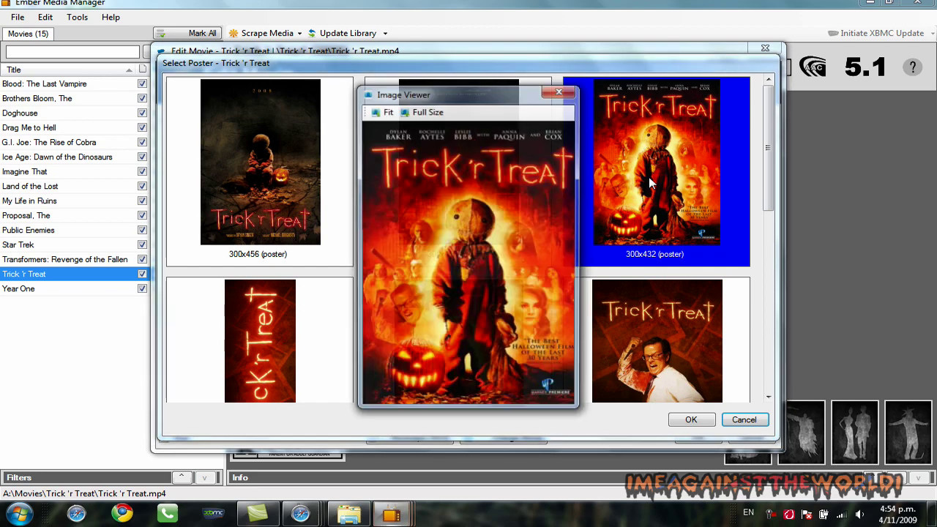
{"action": "left_click", "coordinate": [559, 92]}
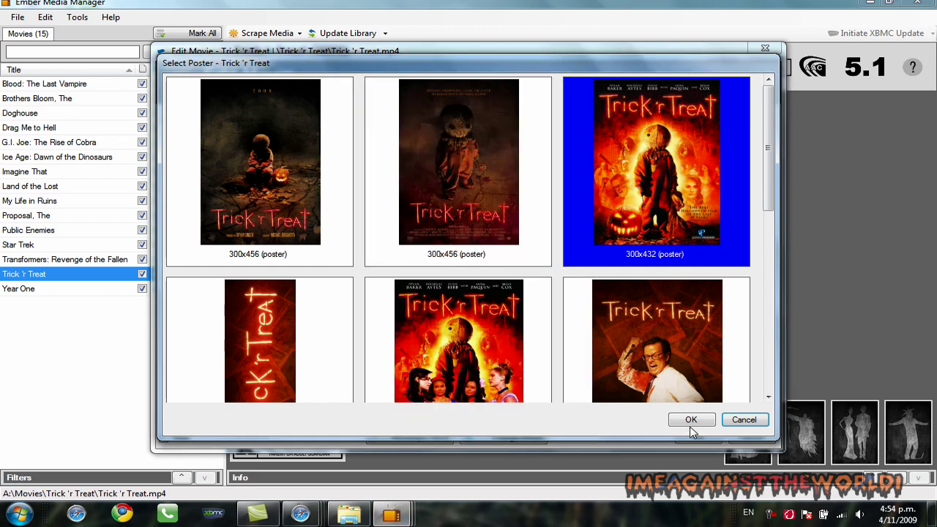
{"action": "left_click", "coordinate": [691, 421]}
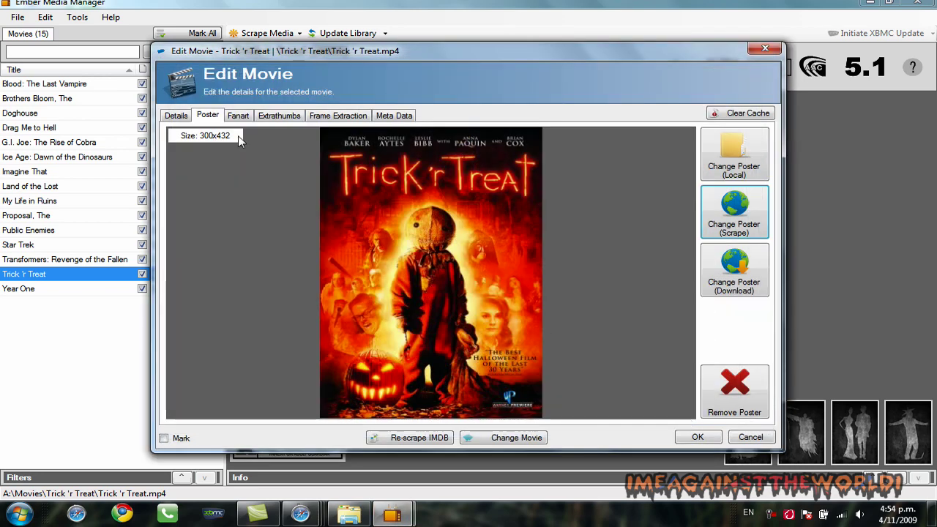
Try to scrape fanart for Trick 'r Treat and check the option of choosing a local fanart image
{"action": "left_click", "coordinate": [238, 117]}
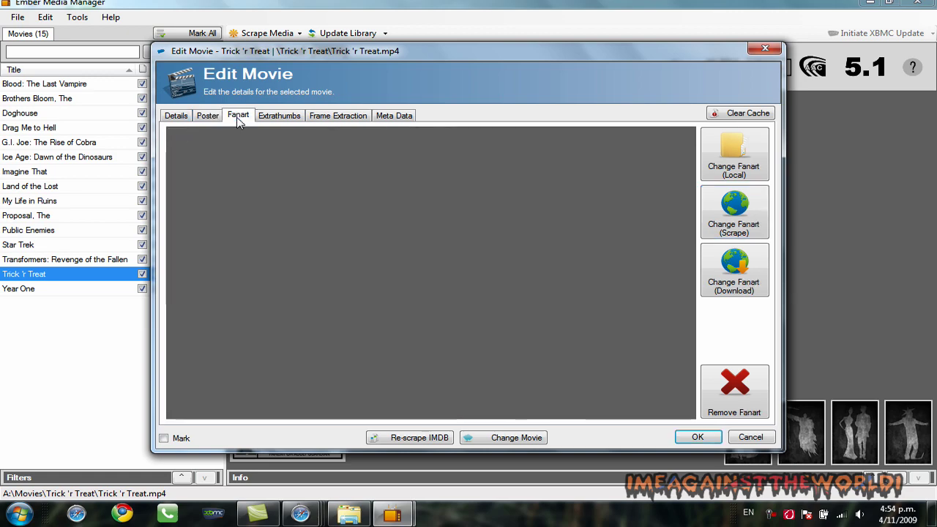
{"action": "left_click", "coordinate": [740, 207]}
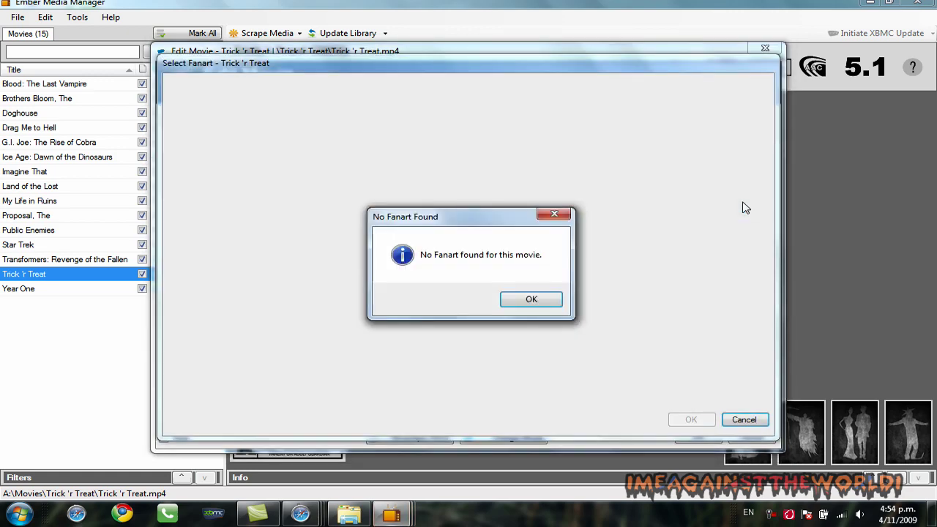
{"action": "left_click", "coordinate": [553, 300]}
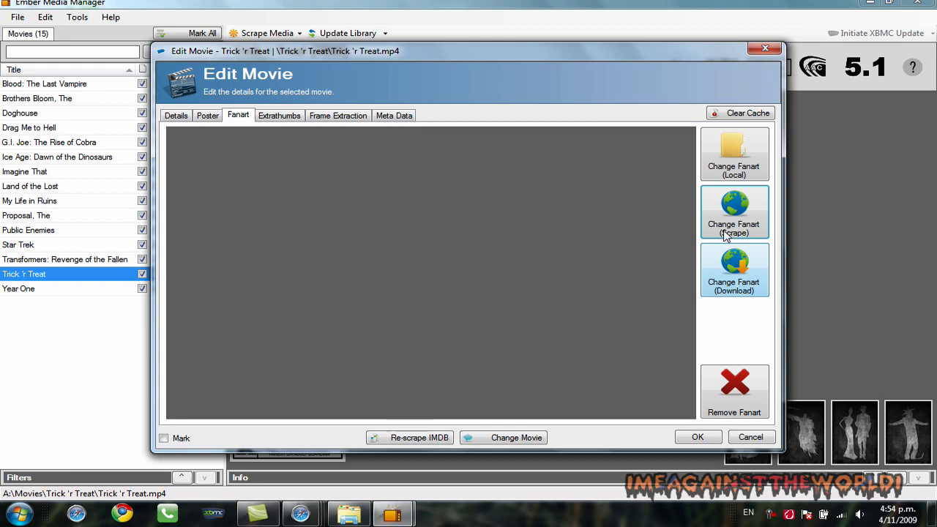
{"action": "left_click", "coordinate": [732, 150]}
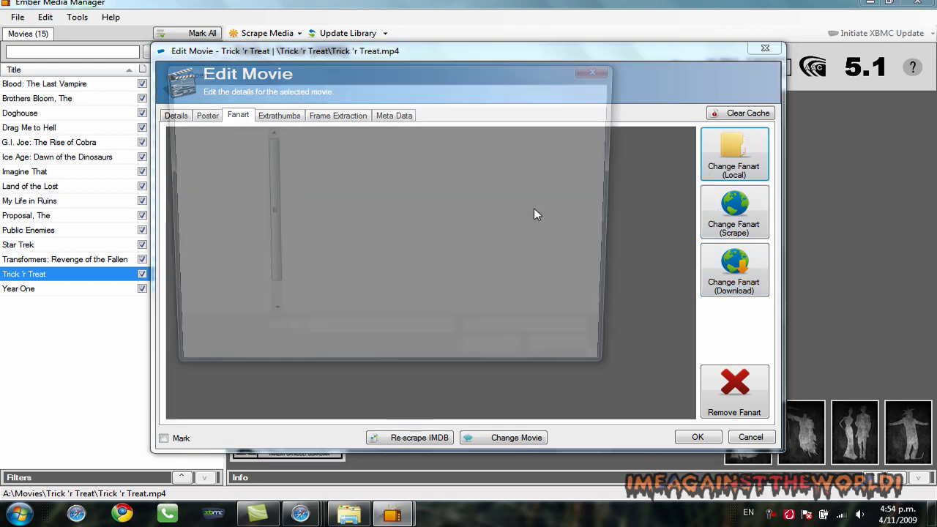
{"action": "left_click", "coordinate": [603, 69]}
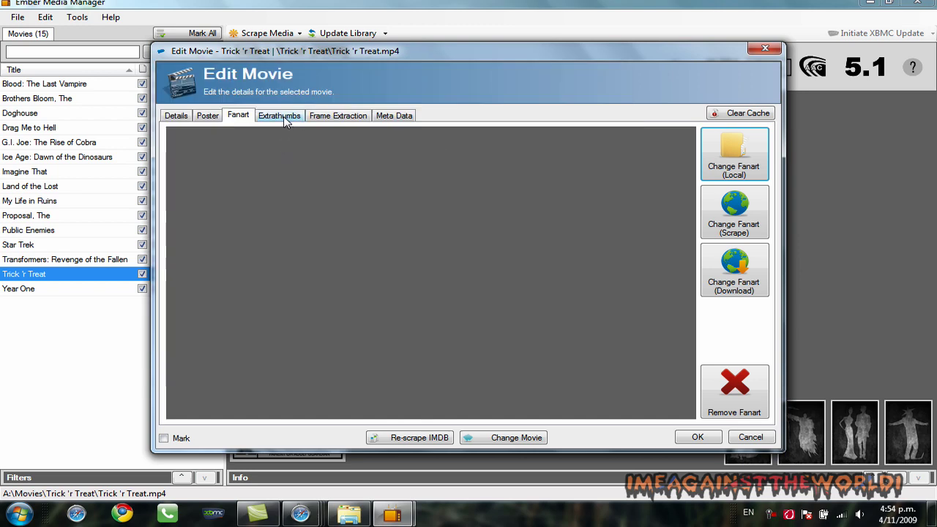
{"action": "left_click", "coordinate": [281, 116]}
{"action": "left_click", "coordinate": [238, 117]}
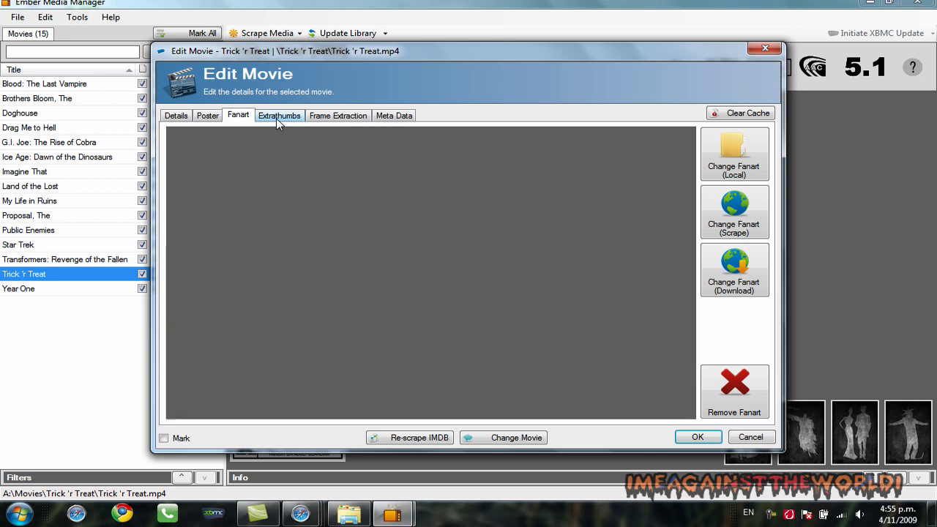
Load the Trick 'r Treat movie for frame extraction and grab the frame at 0:07:27
{"action": "left_click", "coordinate": [295, 118]}
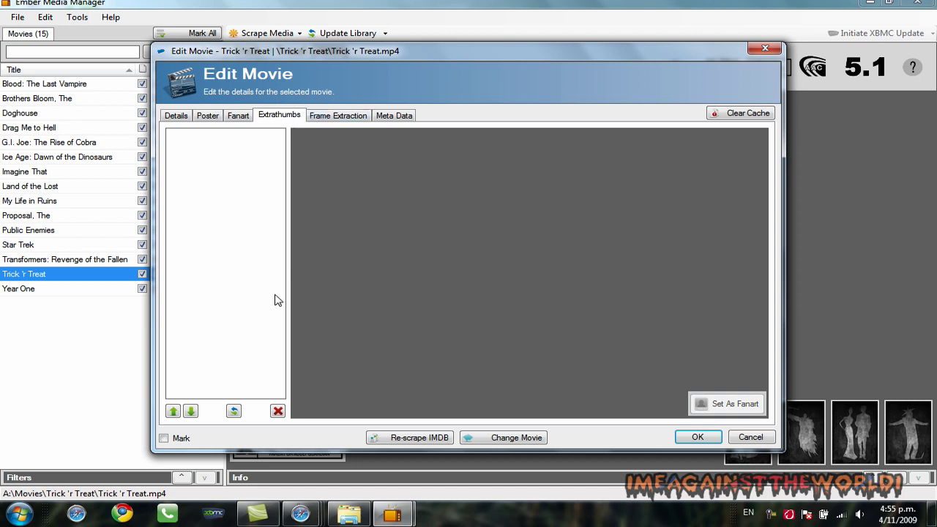
{"action": "left_click", "coordinate": [333, 121]}
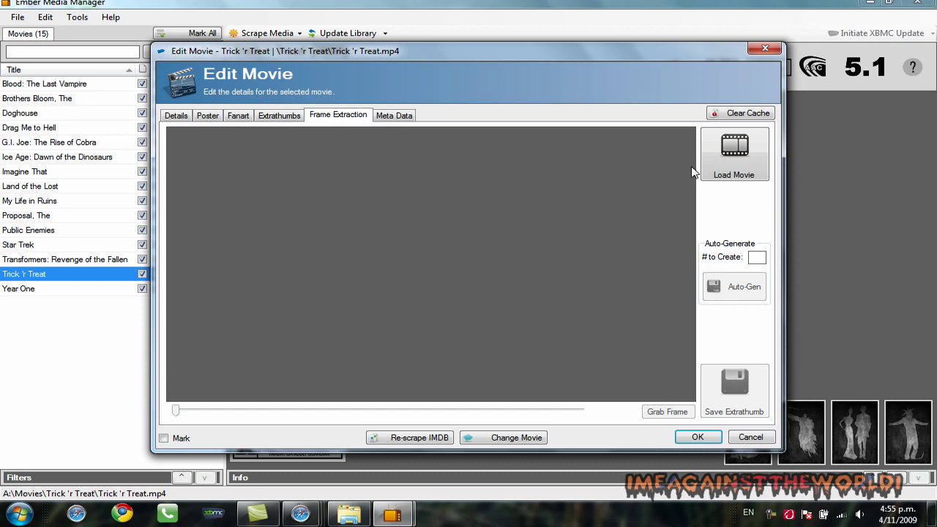
{"action": "left_click", "coordinate": [746, 168]}
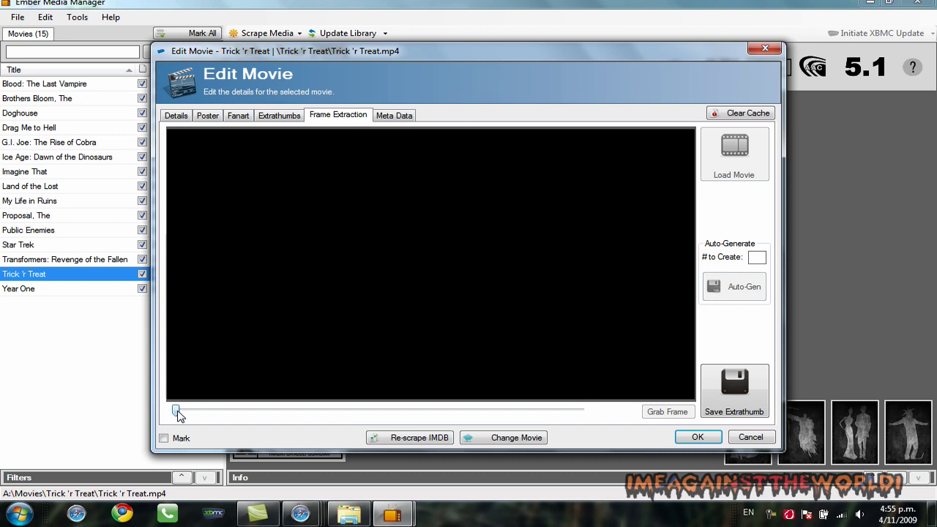
{"action": "left_click_drag", "start_coordinate": [179, 415], "coordinate": [214, 413]}
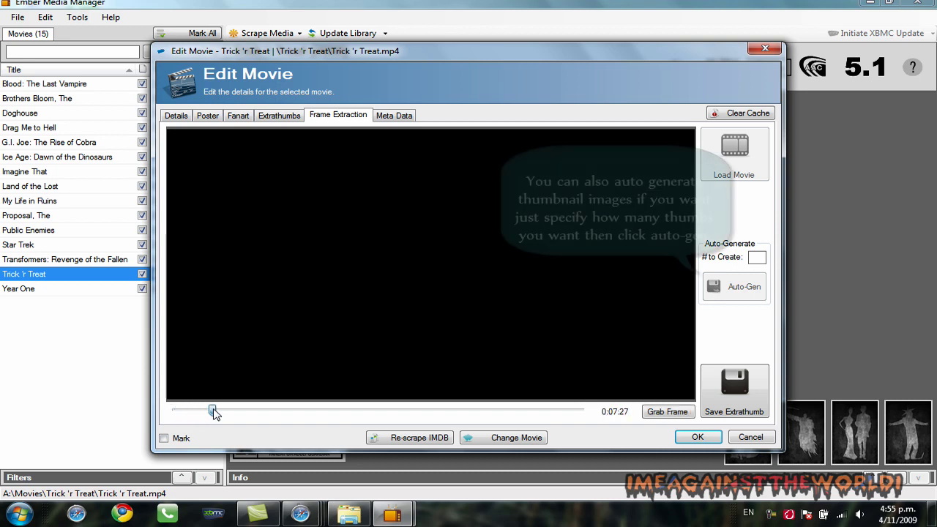
{"action": "left_click", "coordinate": [666, 412]}
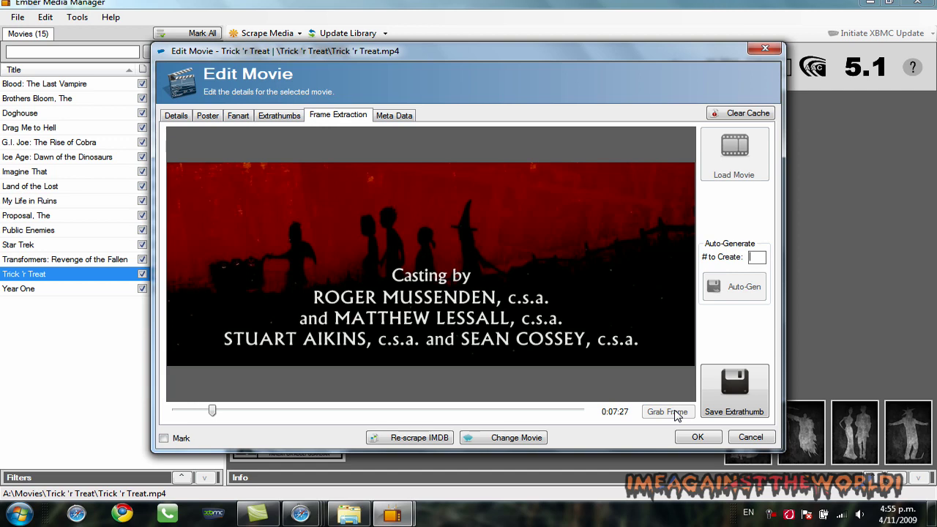
Grab the frames at 0:11:46 and 0:16:59, and save the 0:16:59 frame as an extrathumb
{"action": "left_click_drag", "start_coordinate": [217, 411], "coordinate": [233, 411]}
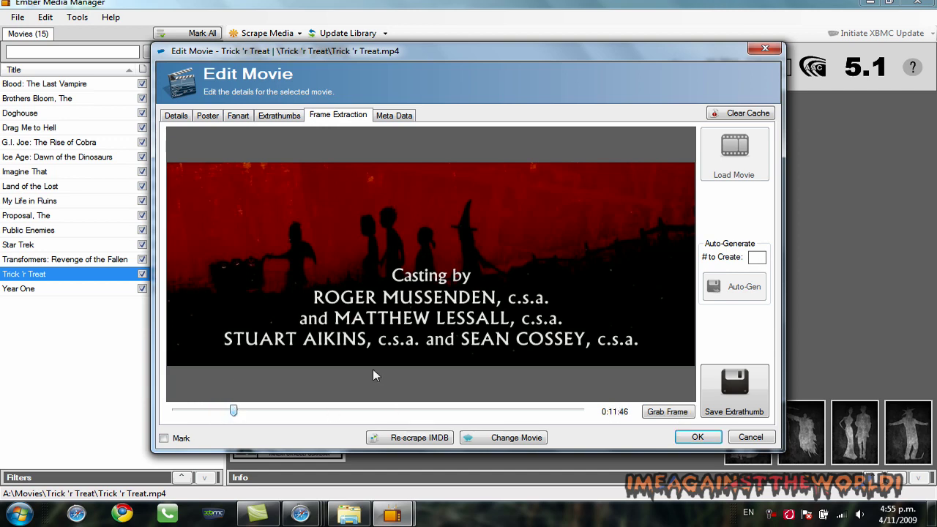
{"action": "left_click", "coordinate": [666, 415]}
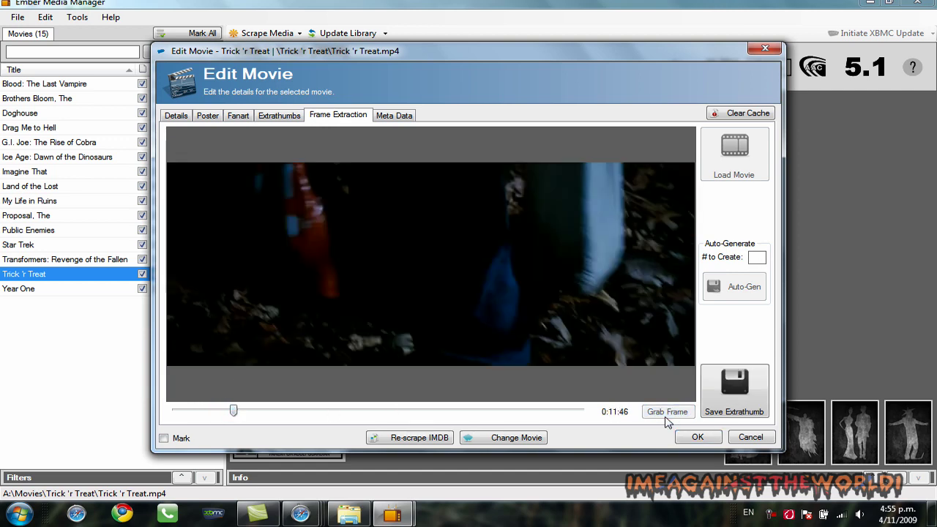
{"action": "left_click_drag", "start_coordinate": [232, 415], "coordinate": [258, 411]}
{"action": "left_click", "coordinate": [661, 418]}
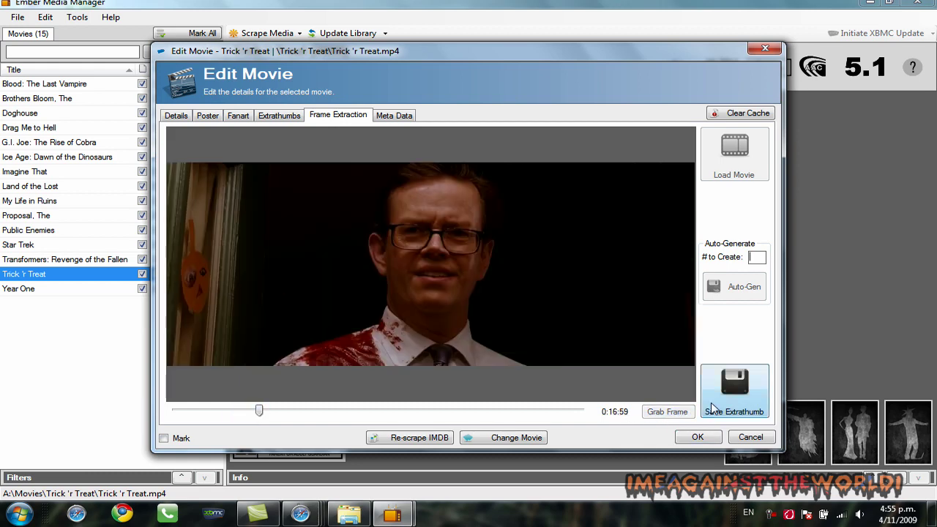
{"action": "left_click", "coordinate": [735, 388]}
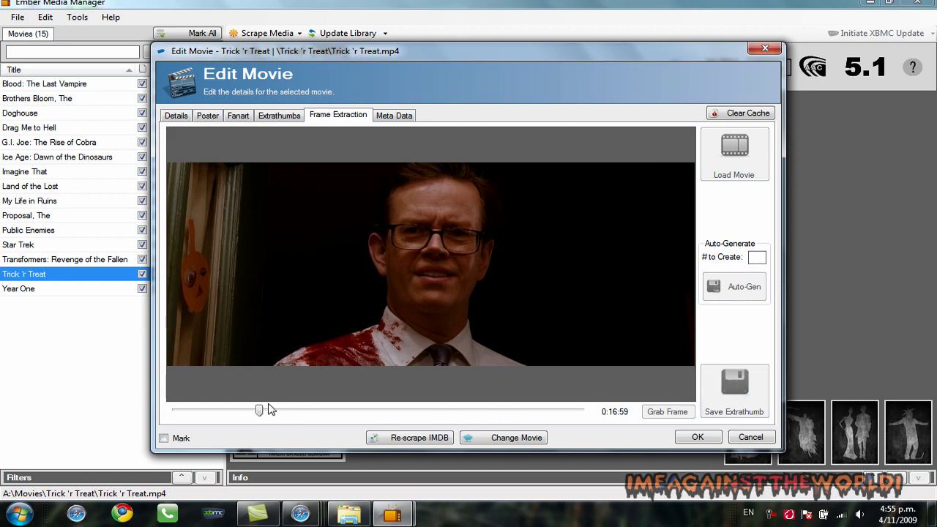
Grab the frames at 0:24:17 and 0:30:59, and save the 0:30:59 frame as an extrathumb
{"action": "left_click_drag", "start_coordinate": [261, 412], "coordinate": [297, 411]}
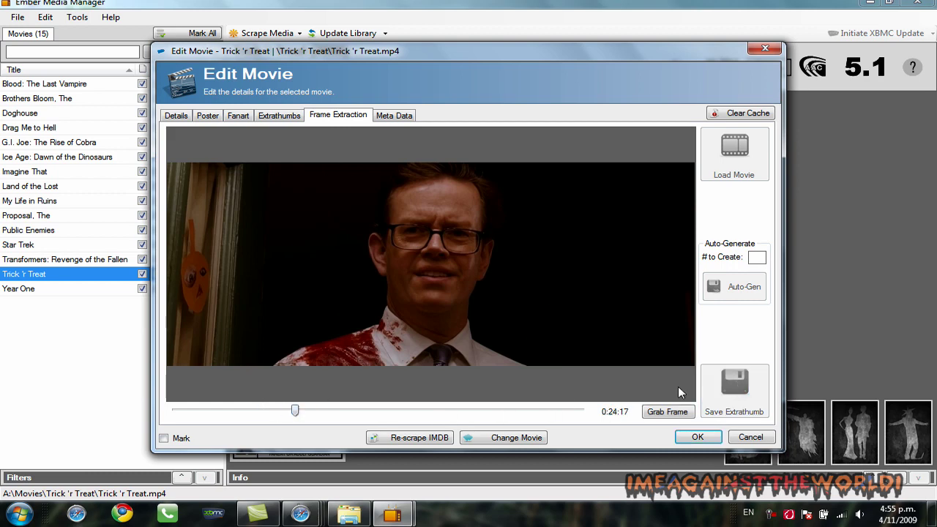
{"action": "left_click", "coordinate": [679, 413]}
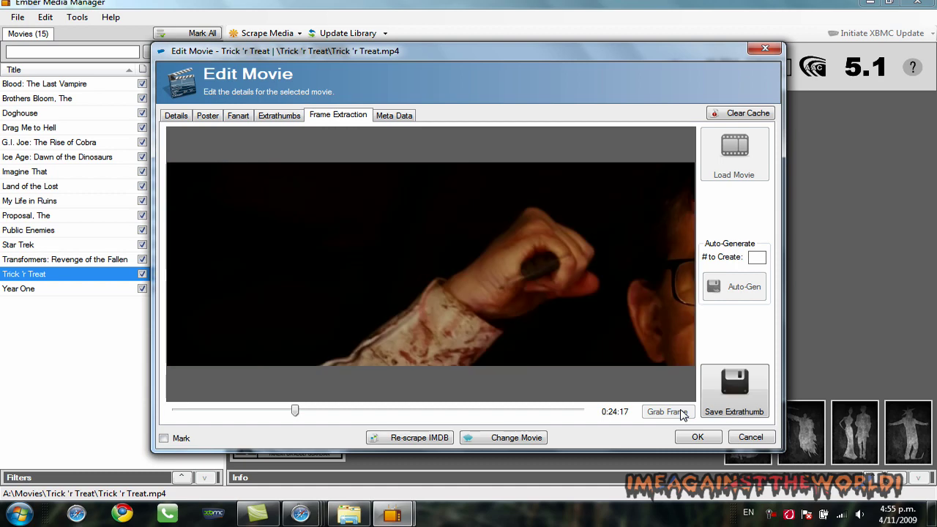
{"action": "left_click_drag", "start_coordinate": [295, 411], "coordinate": [328, 411]}
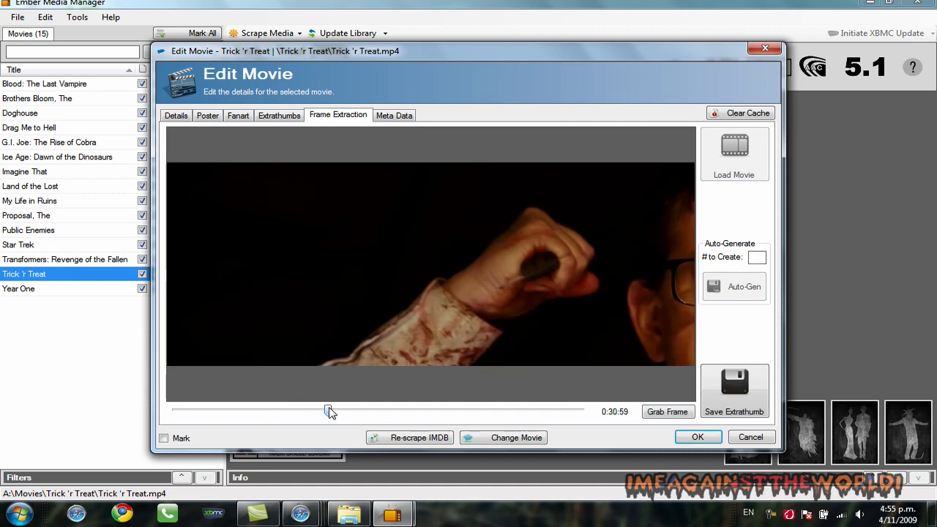
{"action": "left_click", "coordinate": [667, 412]}
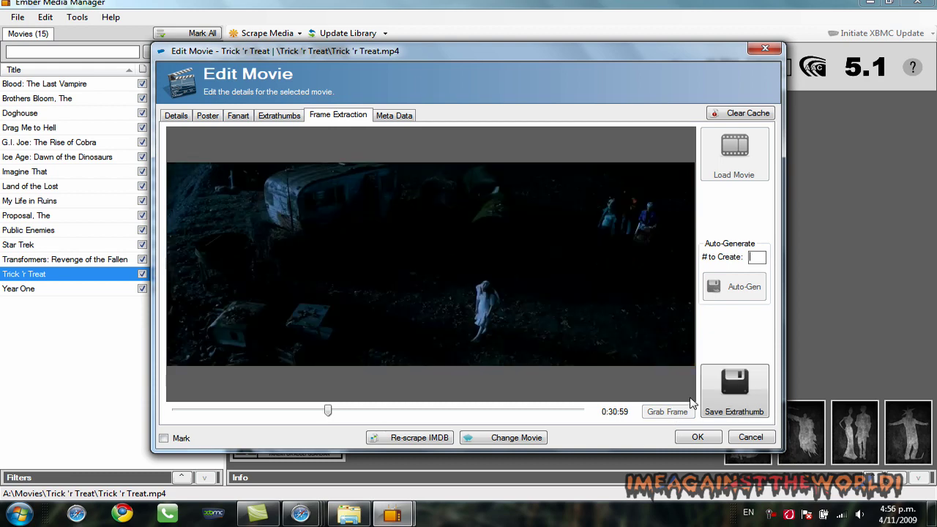
{"action": "left_click", "coordinate": [735, 388]}
Save the frames at 0:39:55 and 0:47:31 as extrathumbs and transfer the queued extrathumbs to the movie directory
{"action": "left_click_drag", "start_coordinate": [328, 411], "coordinate": [370, 411]}
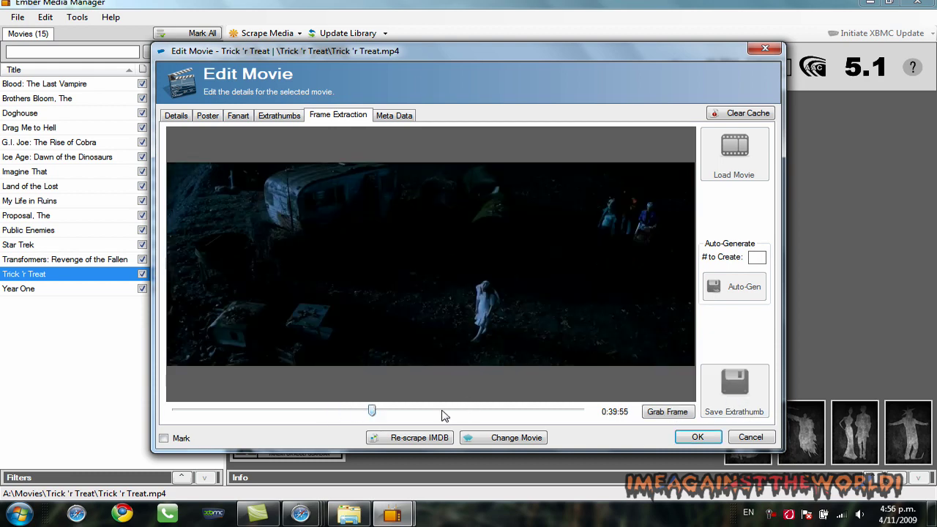
{"action": "left_click", "coordinate": [665, 413]}
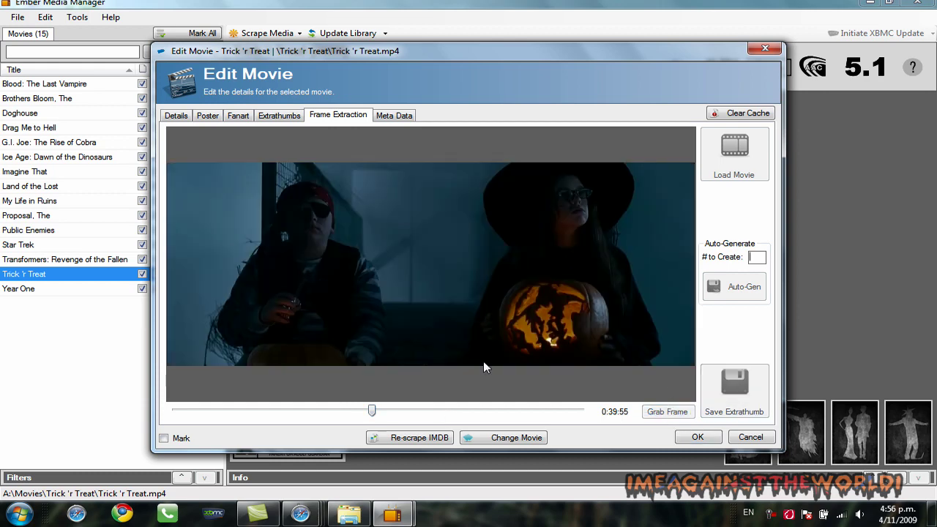
{"action": "left_click_drag", "start_coordinate": [372, 410], "coordinate": [408, 411]}
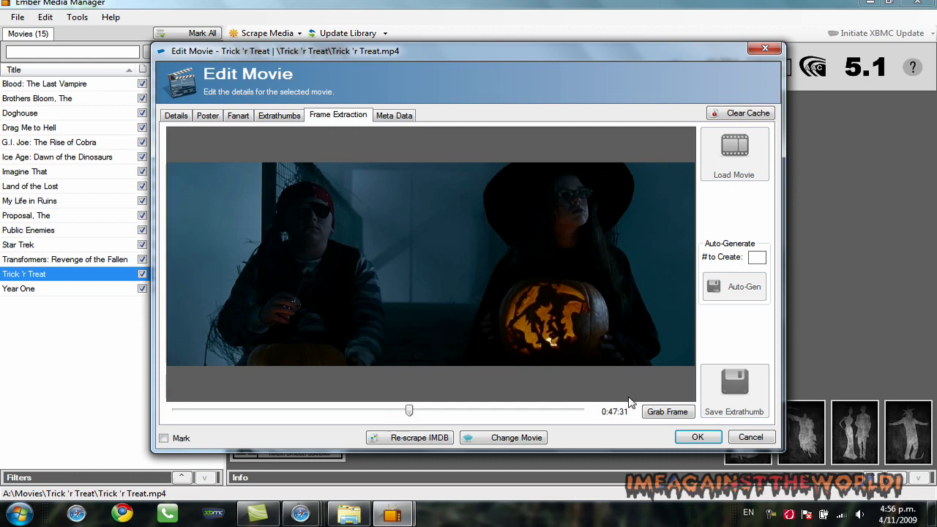
{"action": "left_click", "coordinate": [645, 413]}
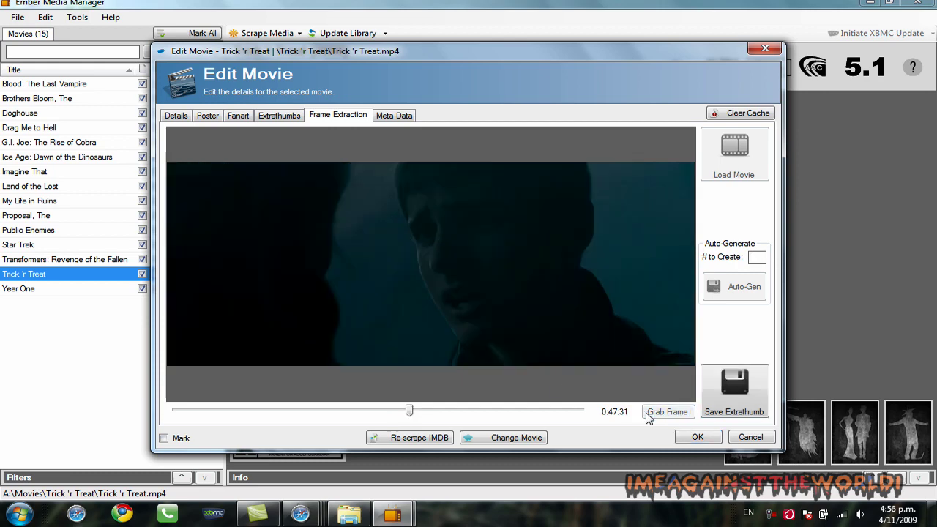
{"action": "left_click", "coordinate": [734, 386]}
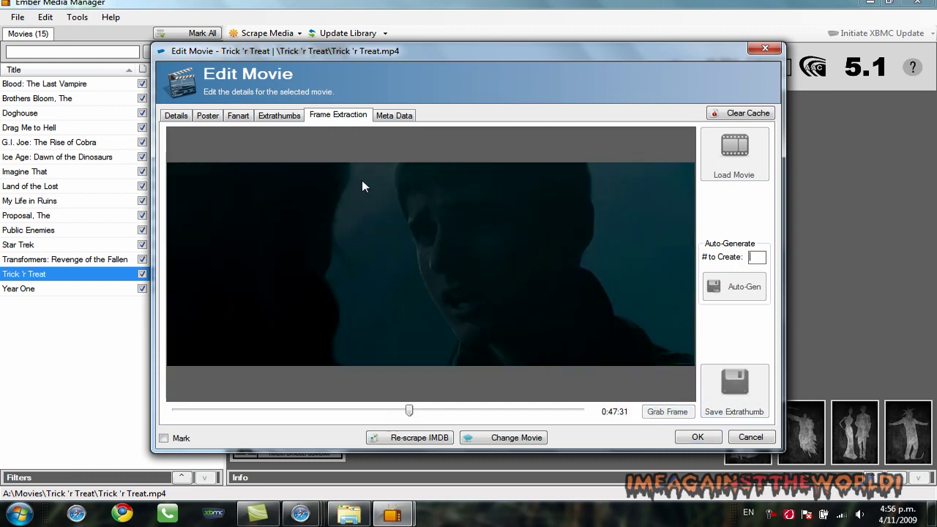
{"action": "left_click", "coordinate": [280, 117]}
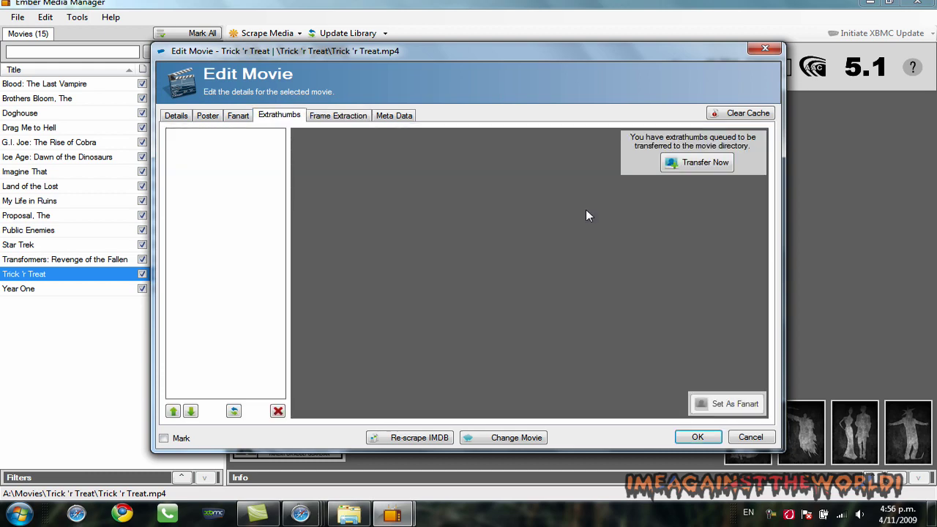
{"action": "left_click", "coordinate": [697, 161]}
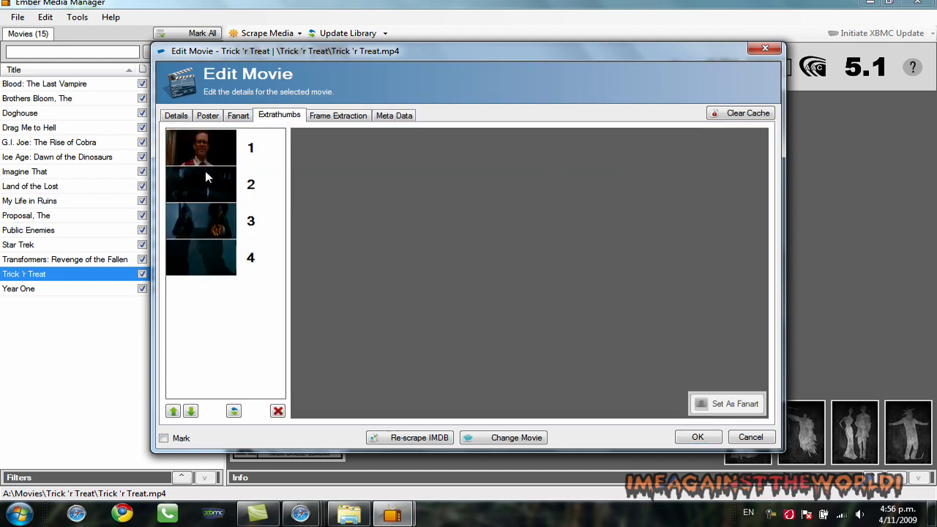
Reorder the extrathumbs by moving the fourth image up to position 2 and the first image down to position 3
{"action": "left_click", "coordinate": [202, 267]}
{"action": "left_click", "coordinate": [173, 411]}
{"action": "left_click", "coordinate": [173, 411]}
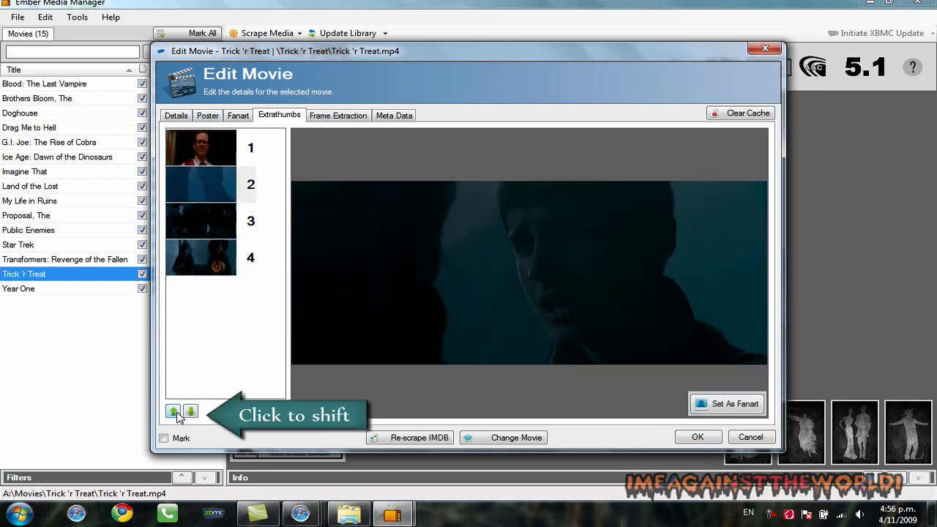
{"action": "left_click", "coordinate": [223, 157]}
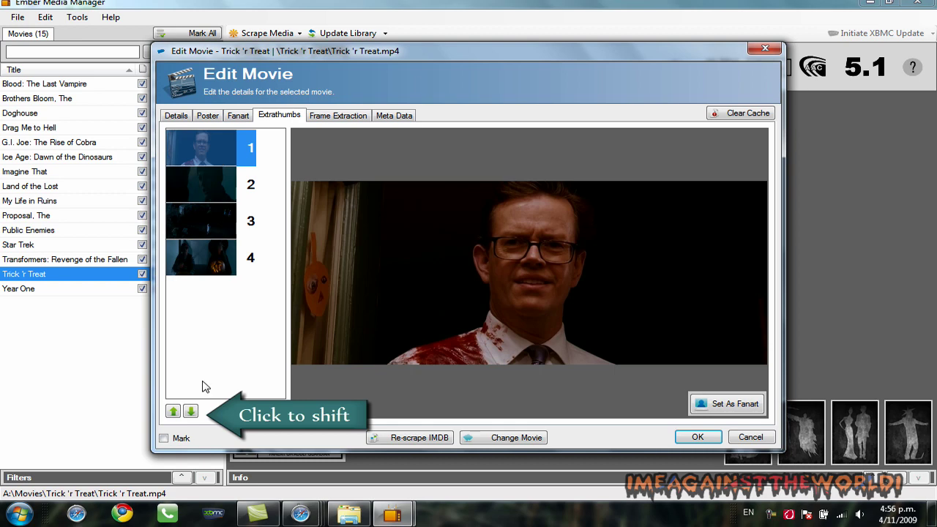
{"action": "left_click", "coordinate": [192, 414]}
{"action": "left_click", "coordinate": [191, 414]}
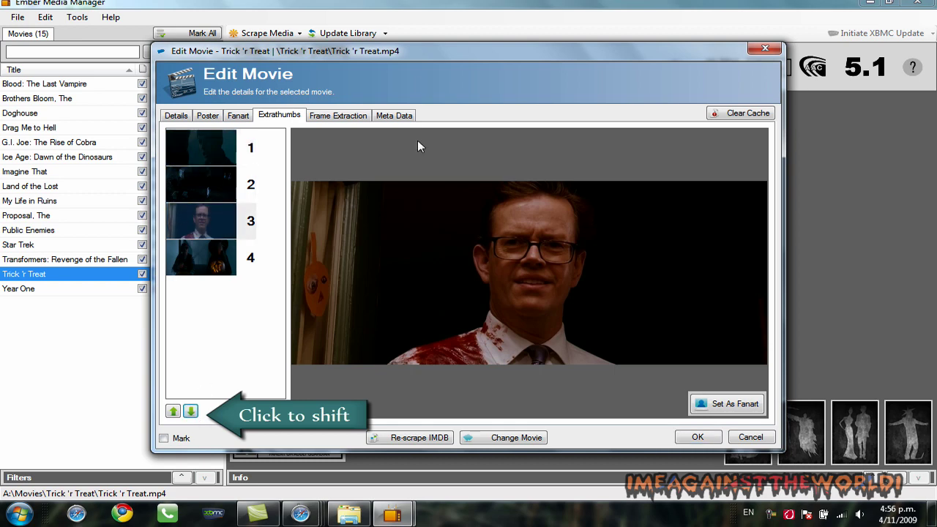
Grab the frame at 0:47:41, review the extrathumbs and fanart, and save the Trick 'r Treat edits
{"action": "left_click", "coordinate": [338, 115]}
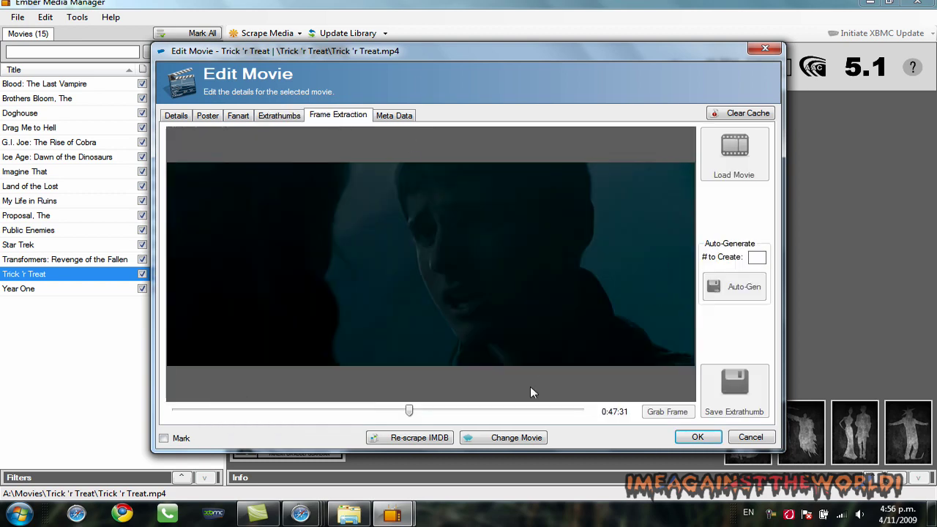
{"action": "left_click", "coordinate": [659, 414]}
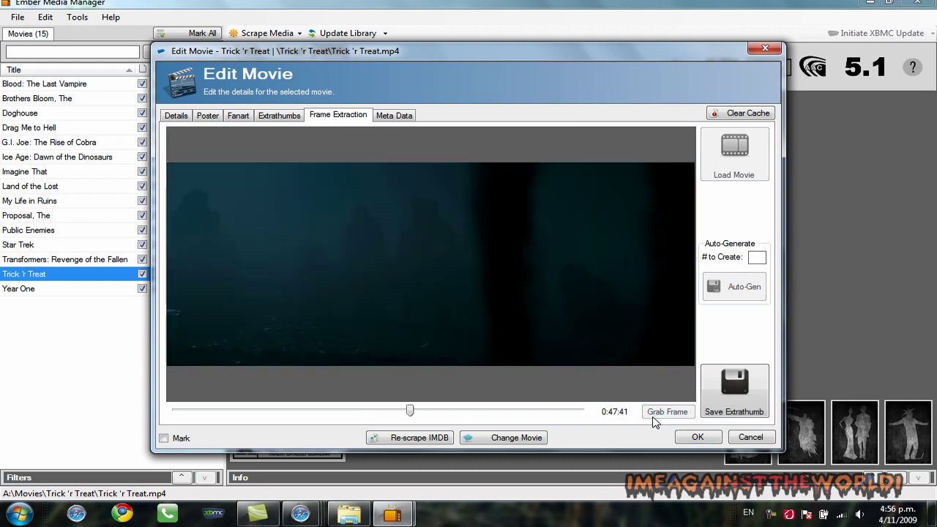
{"action": "left_click", "coordinate": [269, 117]}
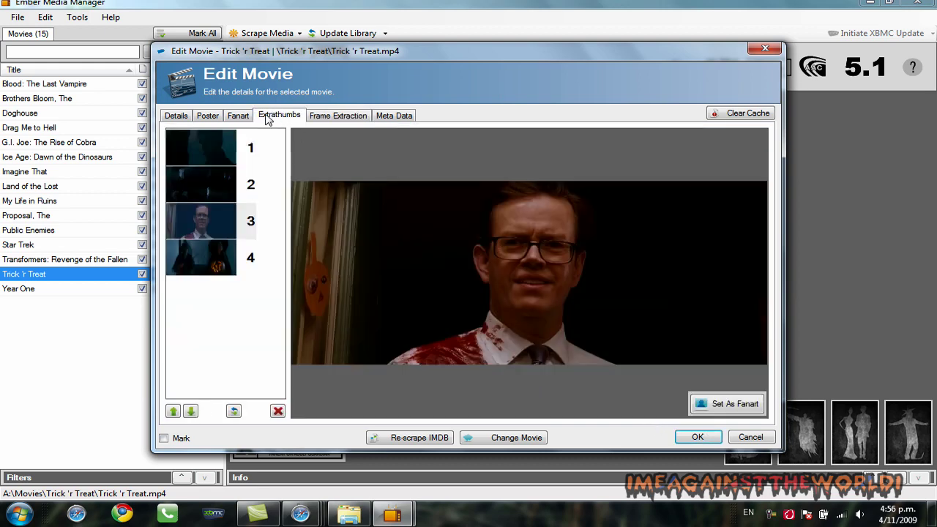
{"action": "left_click", "coordinate": [238, 117]}
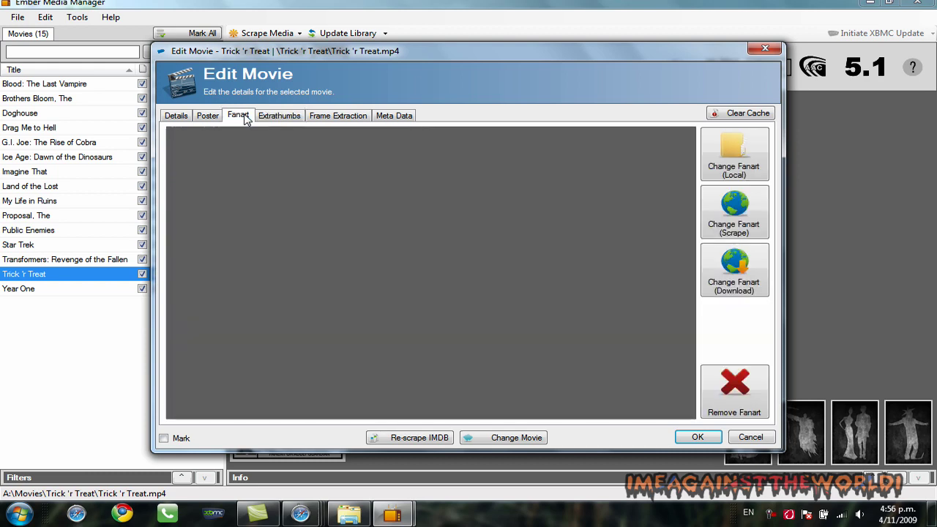
{"action": "left_click", "coordinate": [701, 437]}
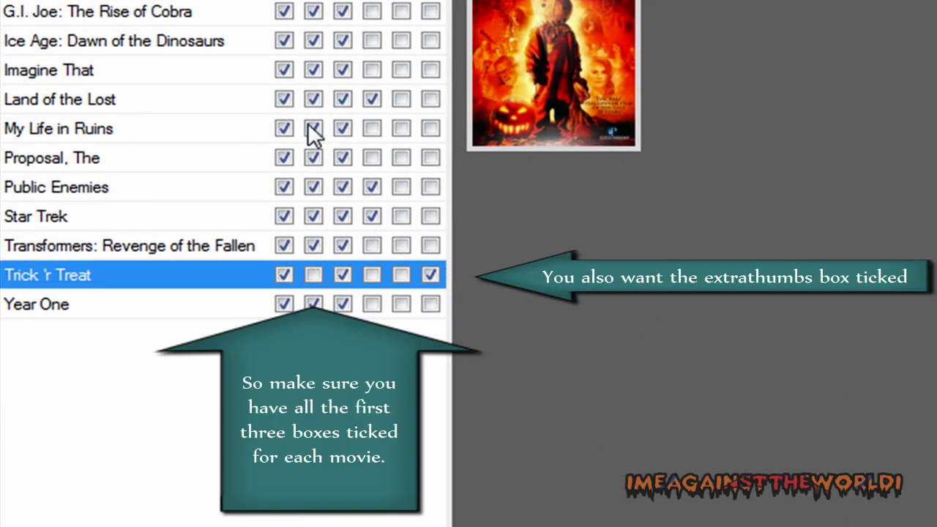
View the artwork of G.I. Joe: The Rise of Cobra, and open Transformers: Revenge of the Fallen for editing with its scraped fanart choices
{"action": "left_click", "coordinate": [323, 22]}
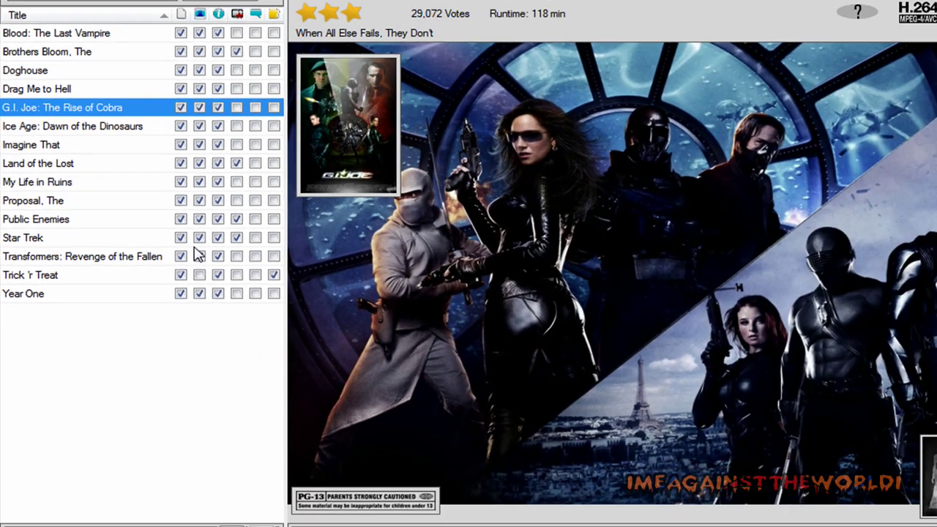
{"action": "left_click", "coordinate": [307, 248]}
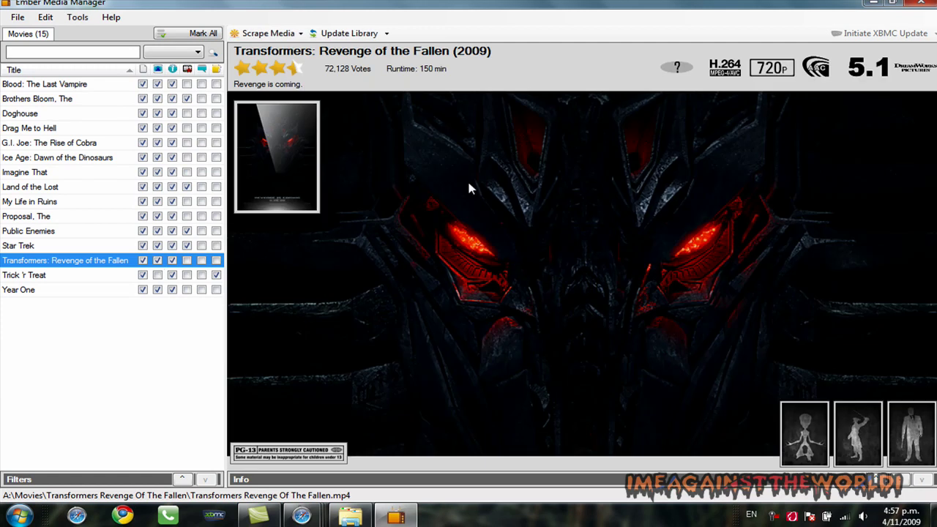
{"action": "right_click", "coordinate": [148, 265]}
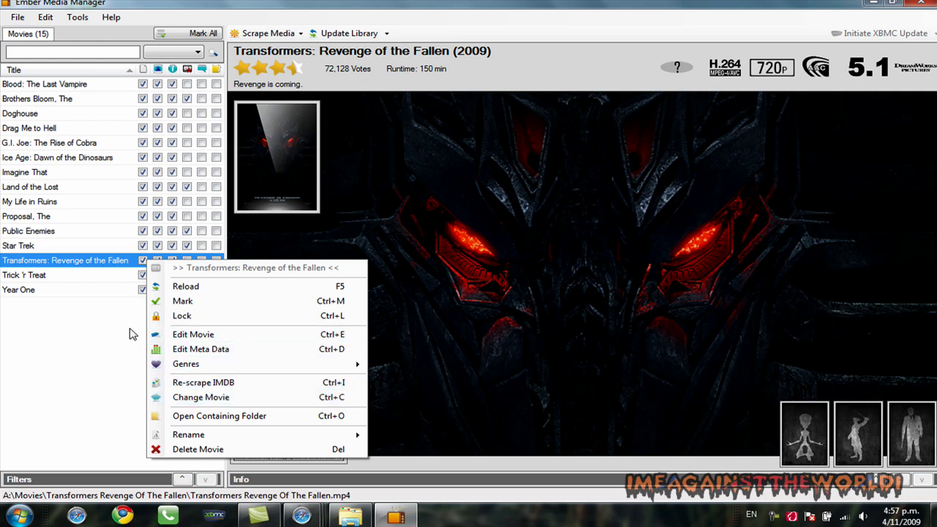
{"action": "left_click", "coordinate": [180, 338]}
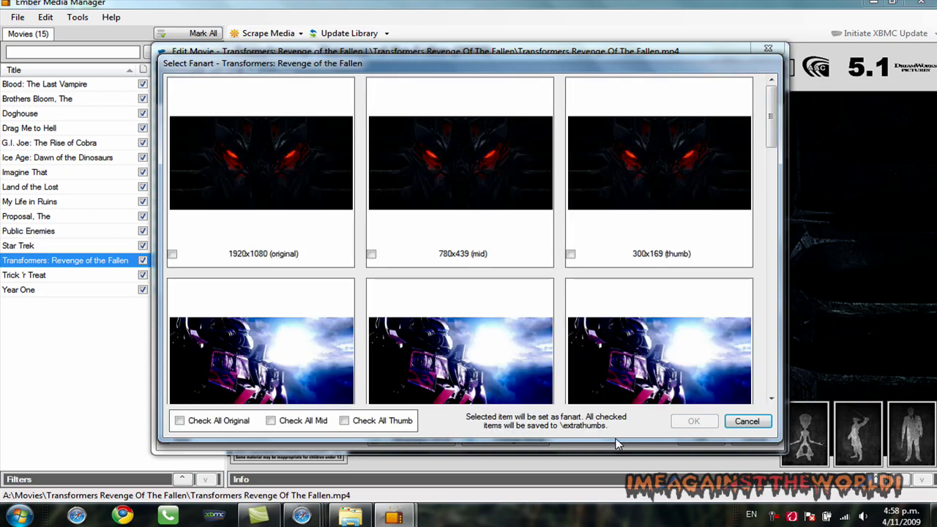
Preview the robot fanart with the bright blue sky, set its original-size version as the Transformers fanart, and save the movie edits
{"action": "mouse_move", "coordinate": [780, 134]}
{"action": "left_mouse_down"}
{"action": "mouse_move", "coordinate": [789, 307]}
{"action": "mouse_move", "coordinate": [770, 139]}
{"action": "left_mouse_up"}
{"action": "double_click", "coordinate": [463, 307]}
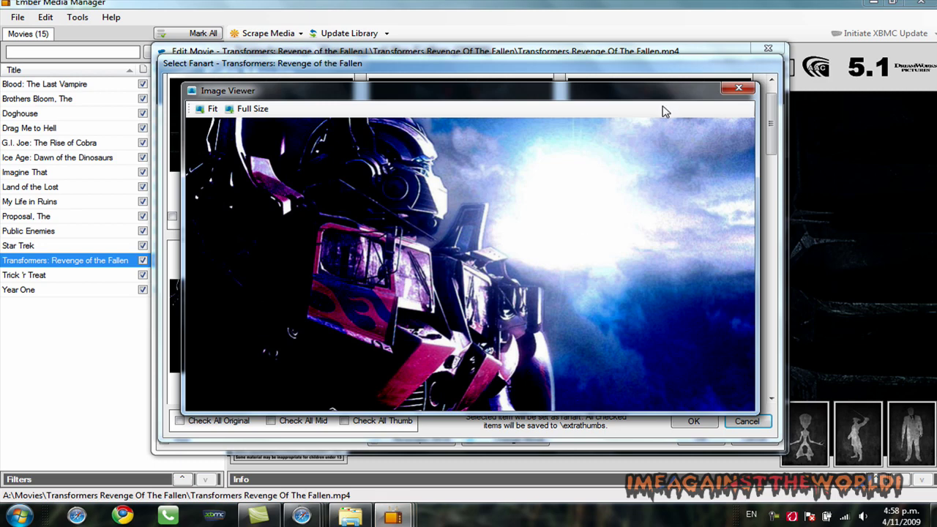
{"action": "left_click", "coordinate": [738, 88]}
{"action": "left_click", "coordinate": [253, 343]}
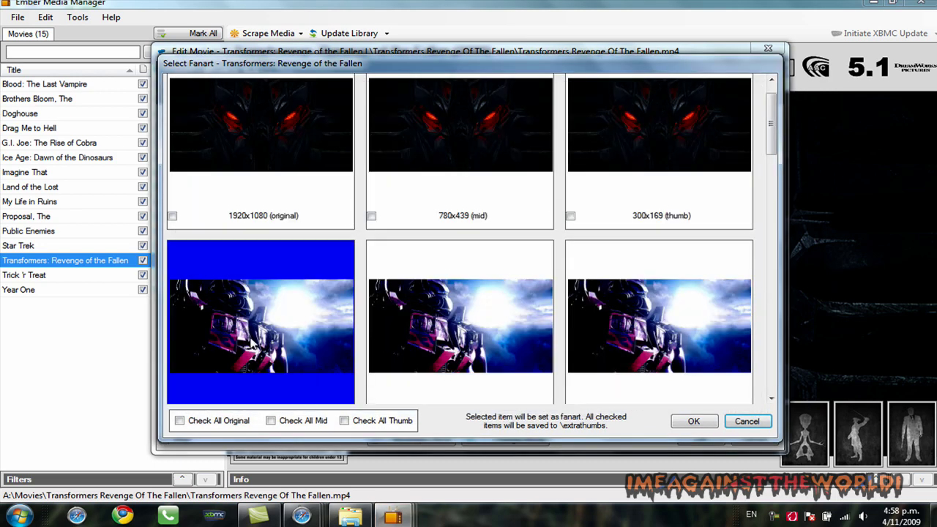
{"action": "left_click", "coordinate": [694, 421]}
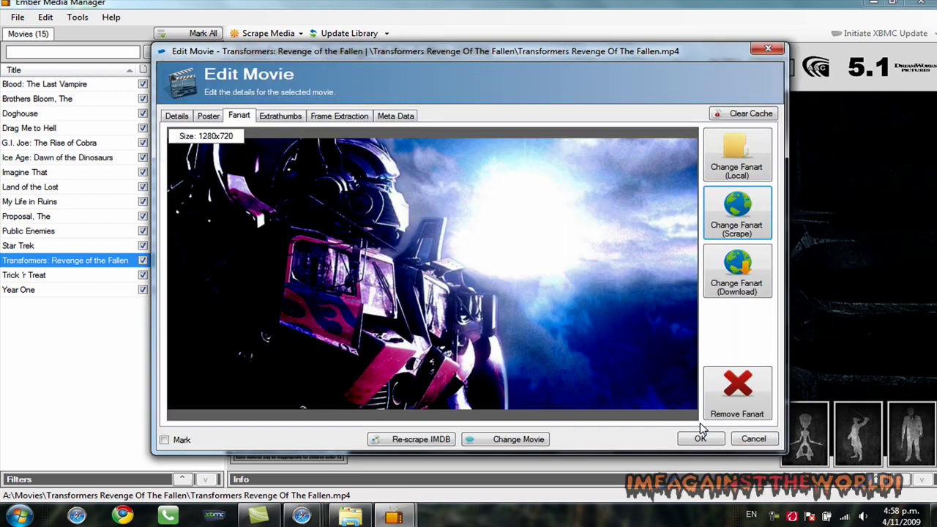
{"action": "left_click", "coordinate": [696, 438]}
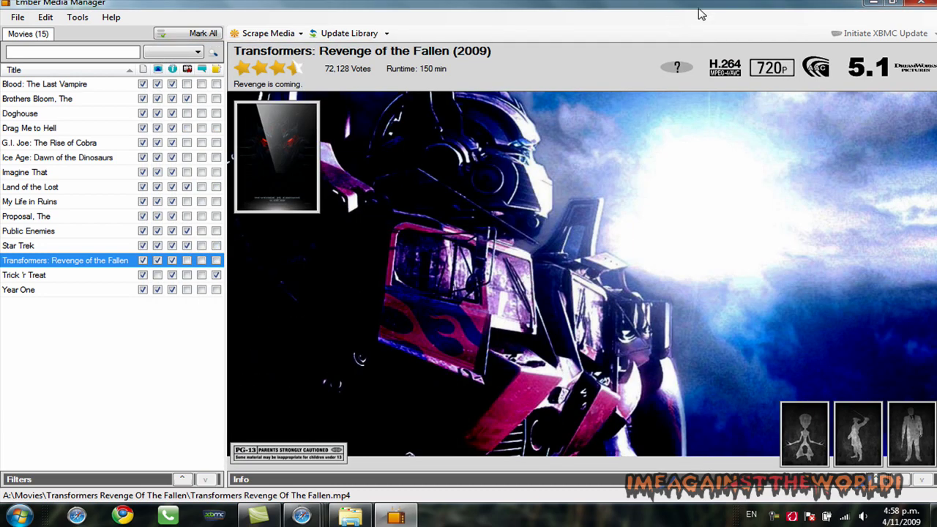
Switch to Windows Explorer and examine the artwork and information files in the A:\Movies\Blood The Last Vampire folder
{"action": "left_click", "coordinate": [877, 6]}
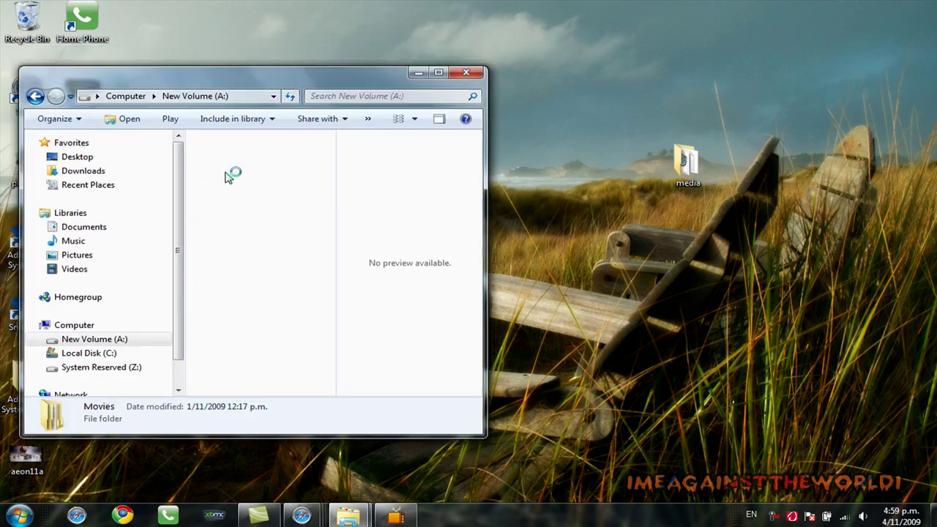
{"action": "double_click", "coordinate": [240, 178]}
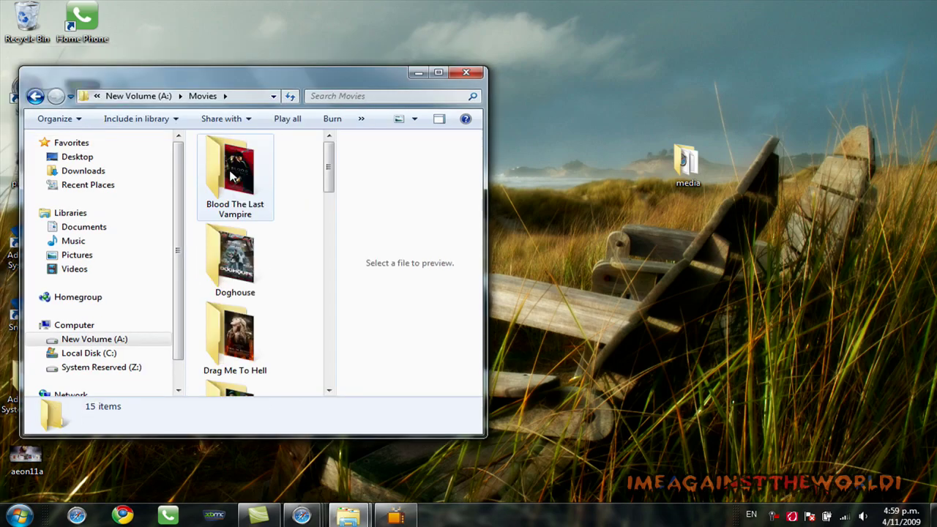
{"action": "double_click", "coordinate": [241, 178]}
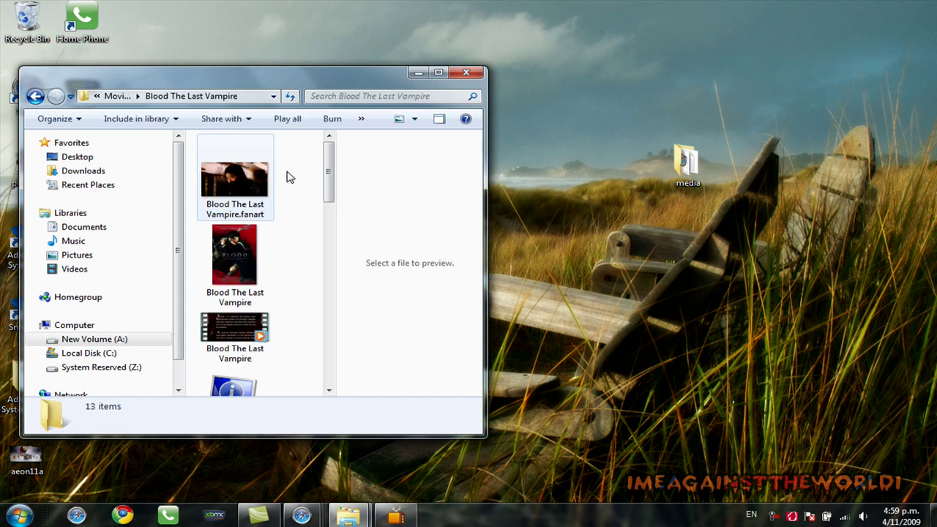
{"action": "mouse_move", "coordinate": [325, 170]}
{"action": "left_mouse_down"}
{"action": "mouse_move", "coordinate": [336, 201]}
{"action": "mouse_move", "coordinate": [335, 368]}
{"action": "mouse_move", "coordinate": [331, 165]}
{"action": "left_mouse_up"}
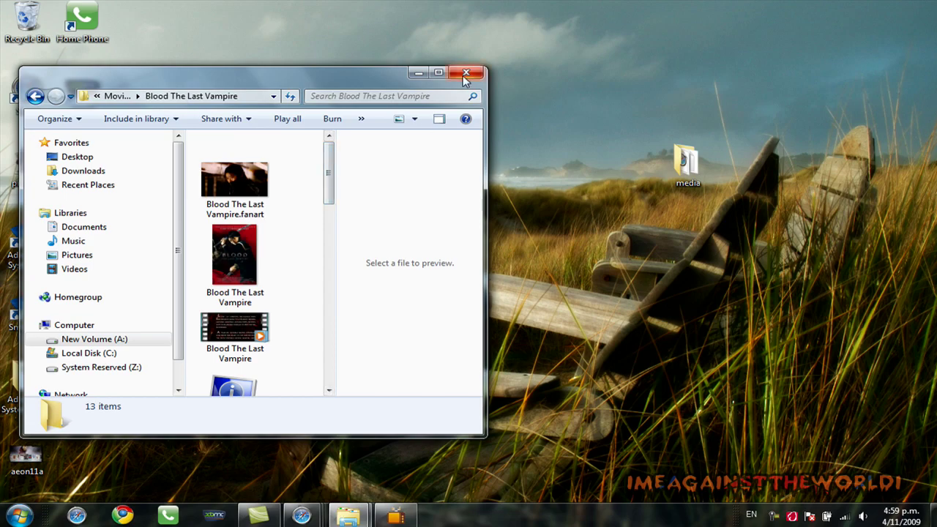